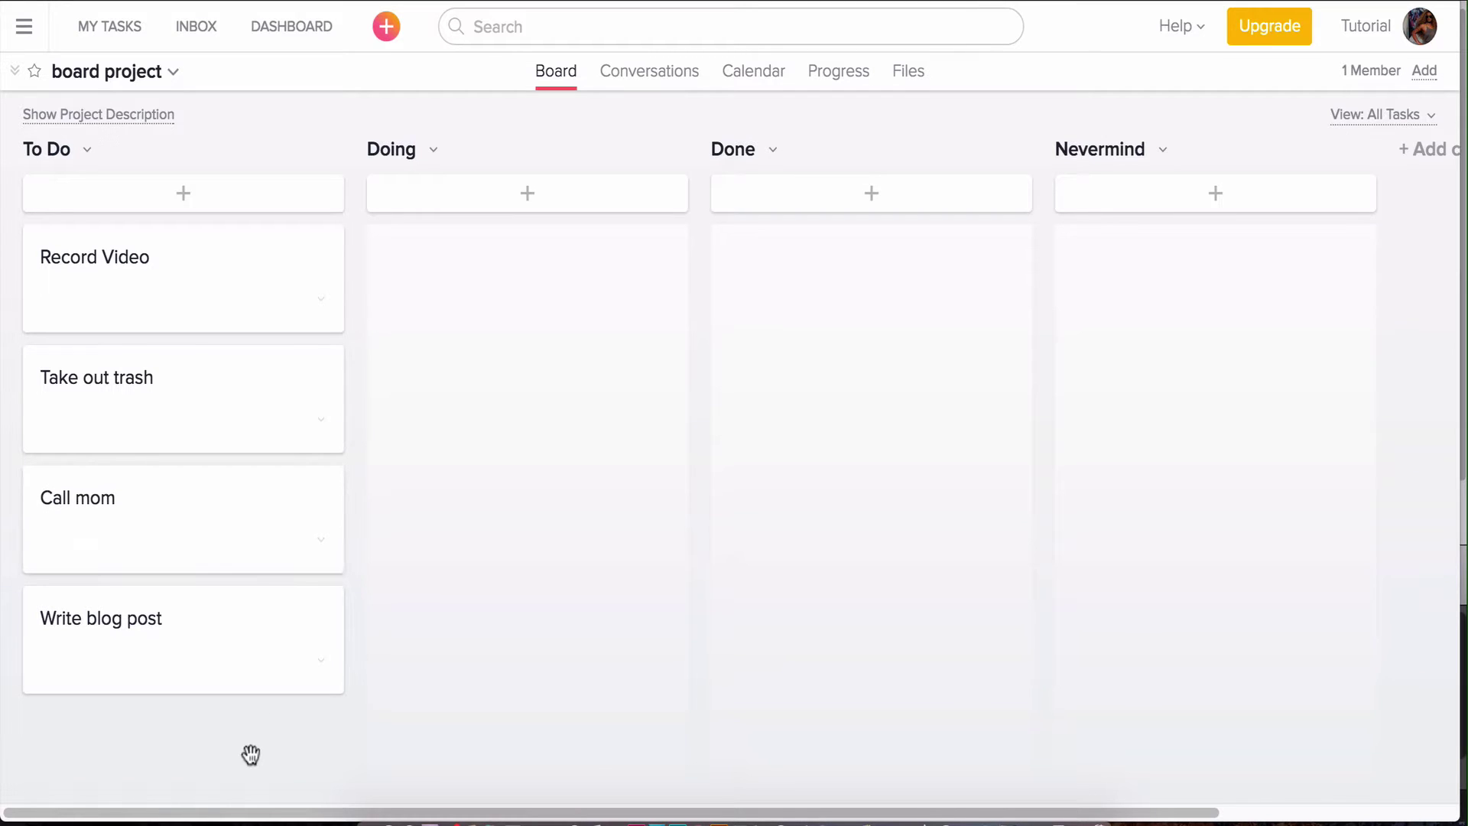
Move the Record Video card to Doing, and the Call mom and Write blog post cards to Done on the board project
{"action": "left_click_drag", "start_coordinate": [259, 812], "coordinate": [177, 806]}
{"action": "left_click_drag", "start_coordinate": [306, 260], "coordinate": [405, 276]}
{"action": "left_click_drag", "start_coordinate": [256, 411], "coordinate": [945, 291]}
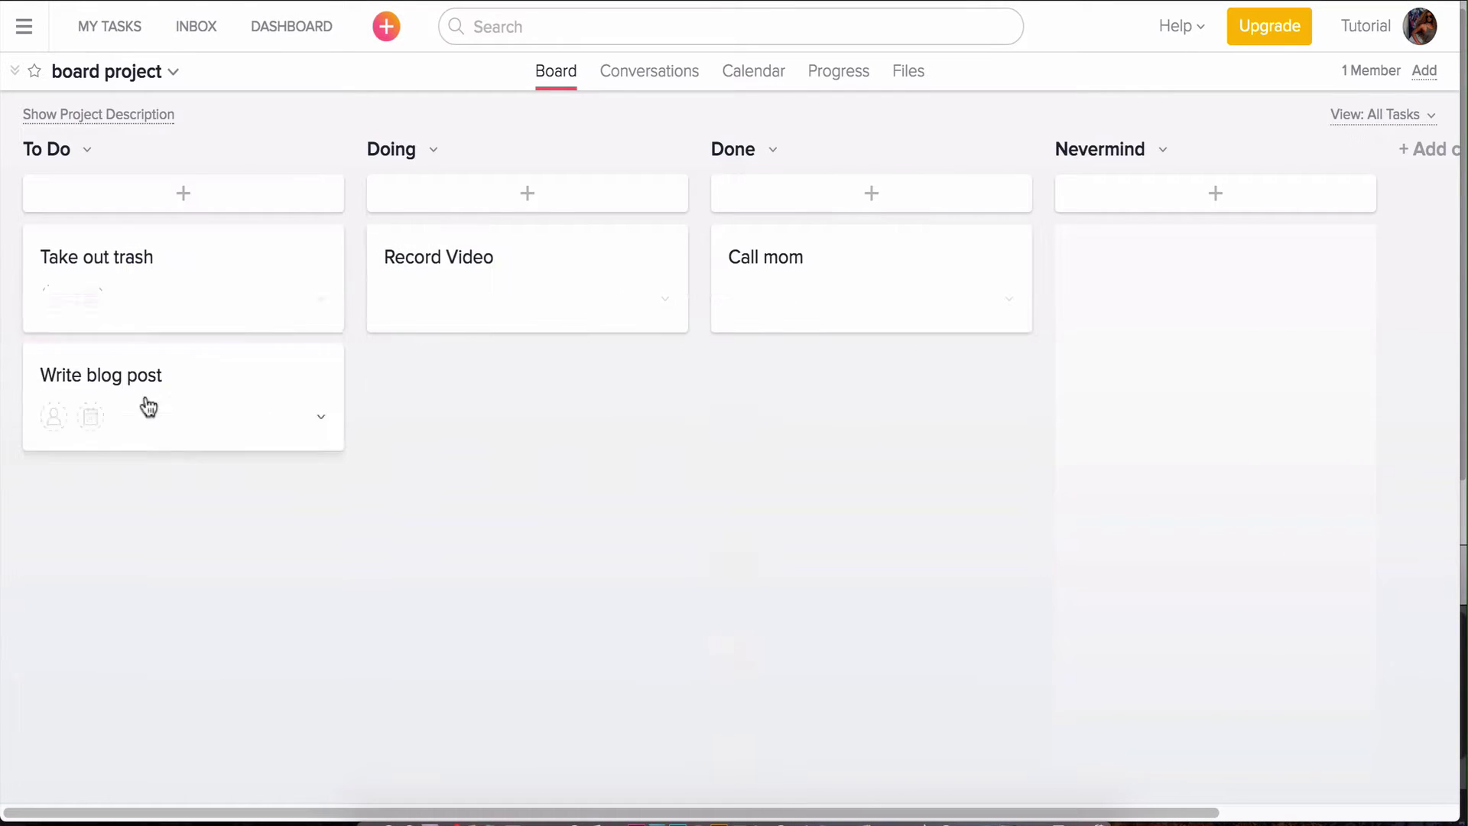
{"action": "left_click_drag", "start_coordinate": [150, 273], "coordinate": [1183, 271]}
{"action": "left_click_drag", "start_coordinate": [294, 268], "coordinate": [795, 268]}
{"action": "left_click_drag", "start_coordinate": [1173, 271], "coordinate": [242, 208]}
Start a new task card at the beginning of the To Do column
{"action": "left_click", "coordinate": [242, 208]}
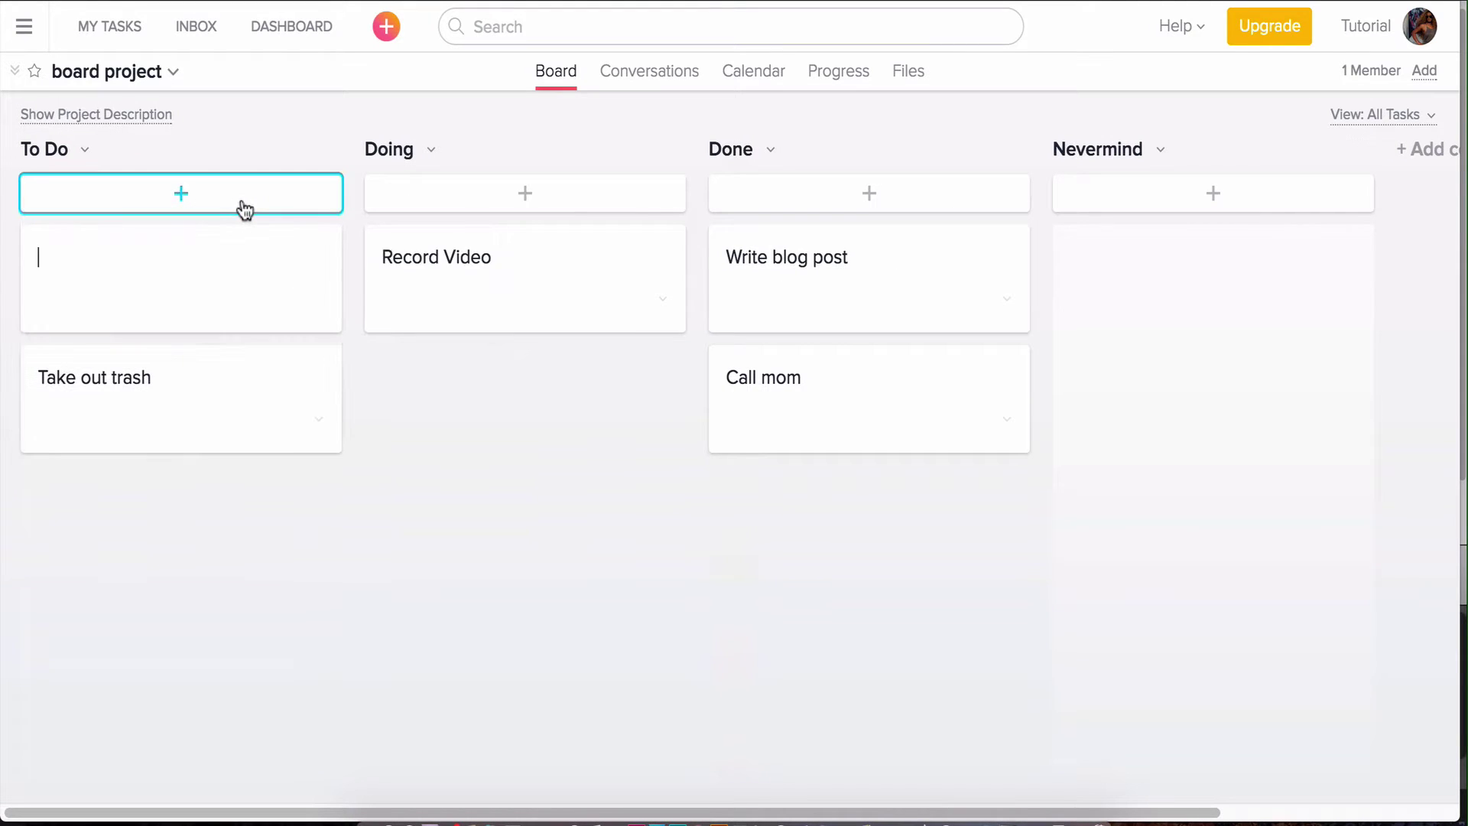
{"action": "type", "text": "Ge"}
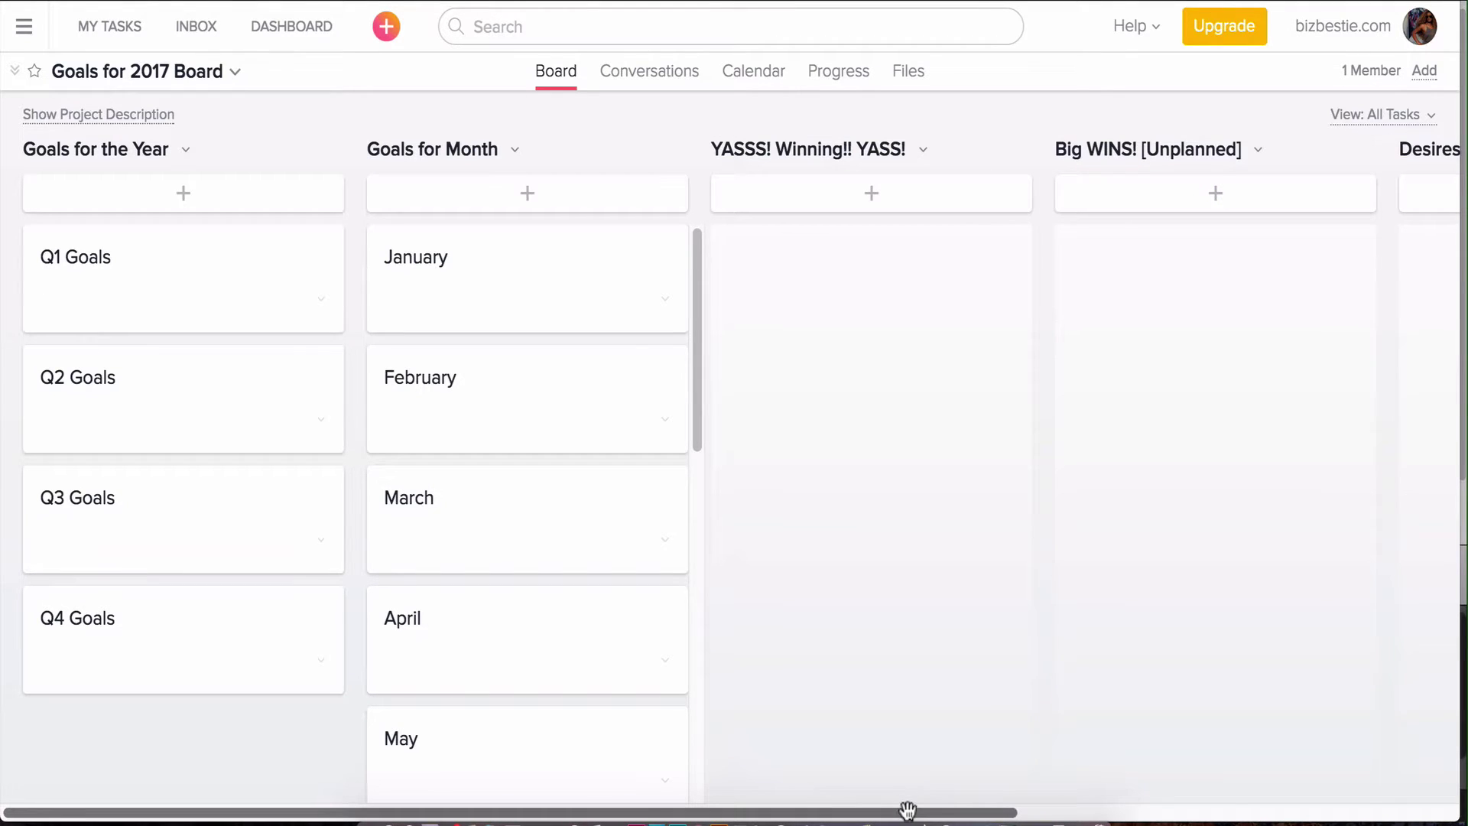
Examine the columns of the Goals for 2017 Board and the subtasks of its Q1 Goals and January cards
{"action": "left_click_drag", "start_coordinate": [907, 810], "coordinate": [1227, 815]}
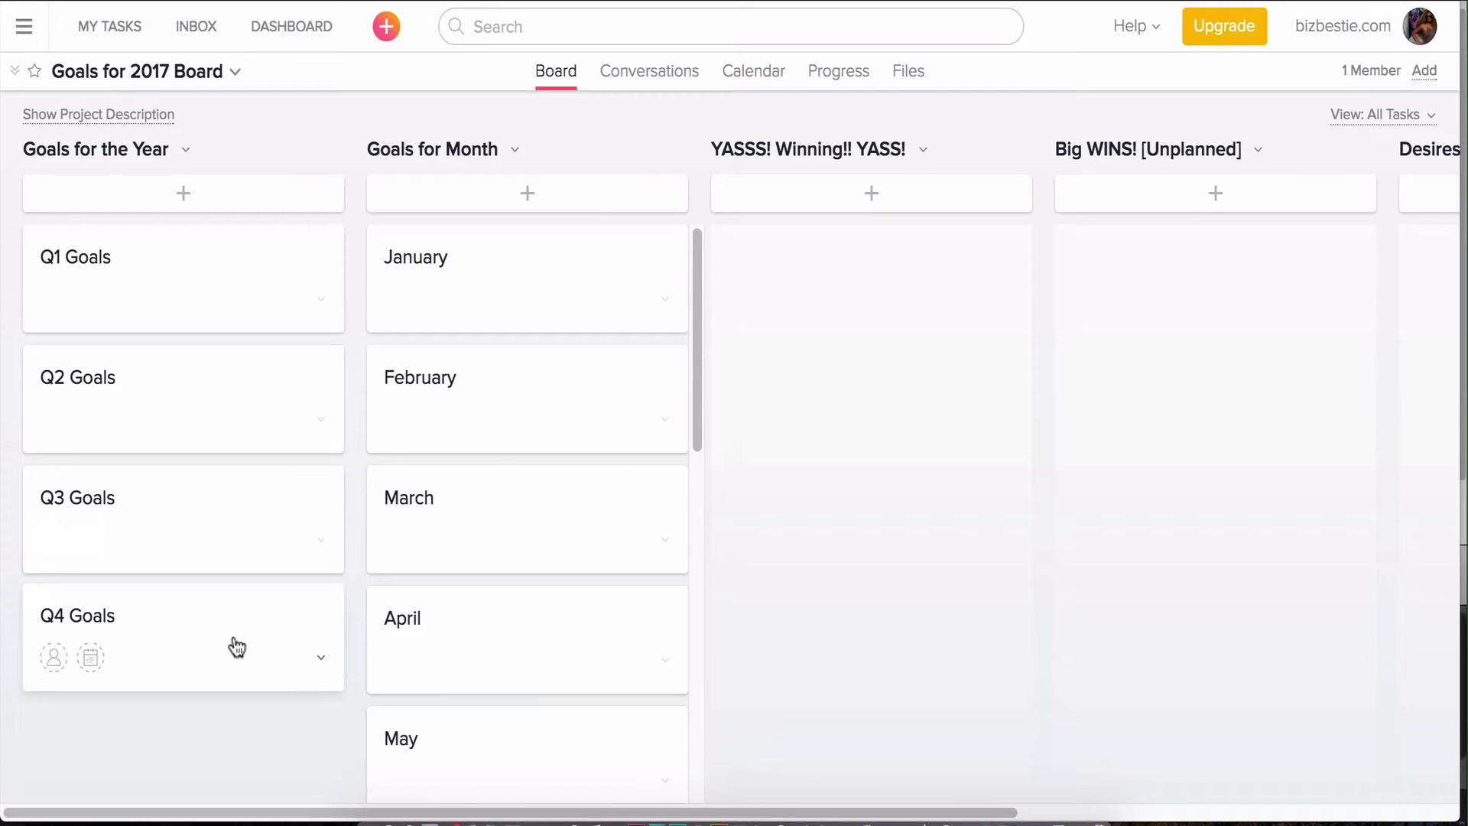
{"action": "left_click", "coordinate": [221, 272]}
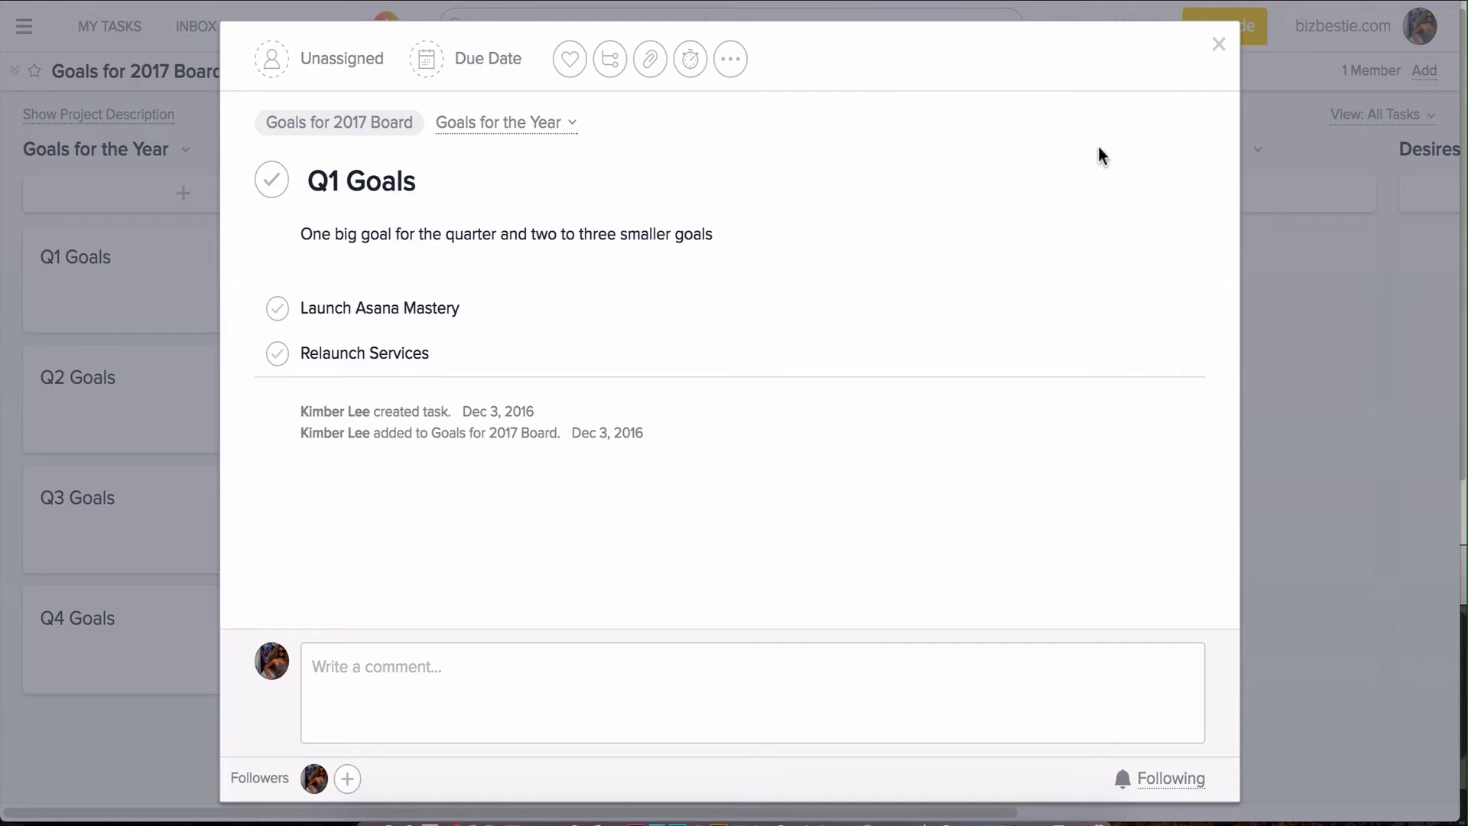
{"action": "left_click", "coordinate": [1217, 44]}
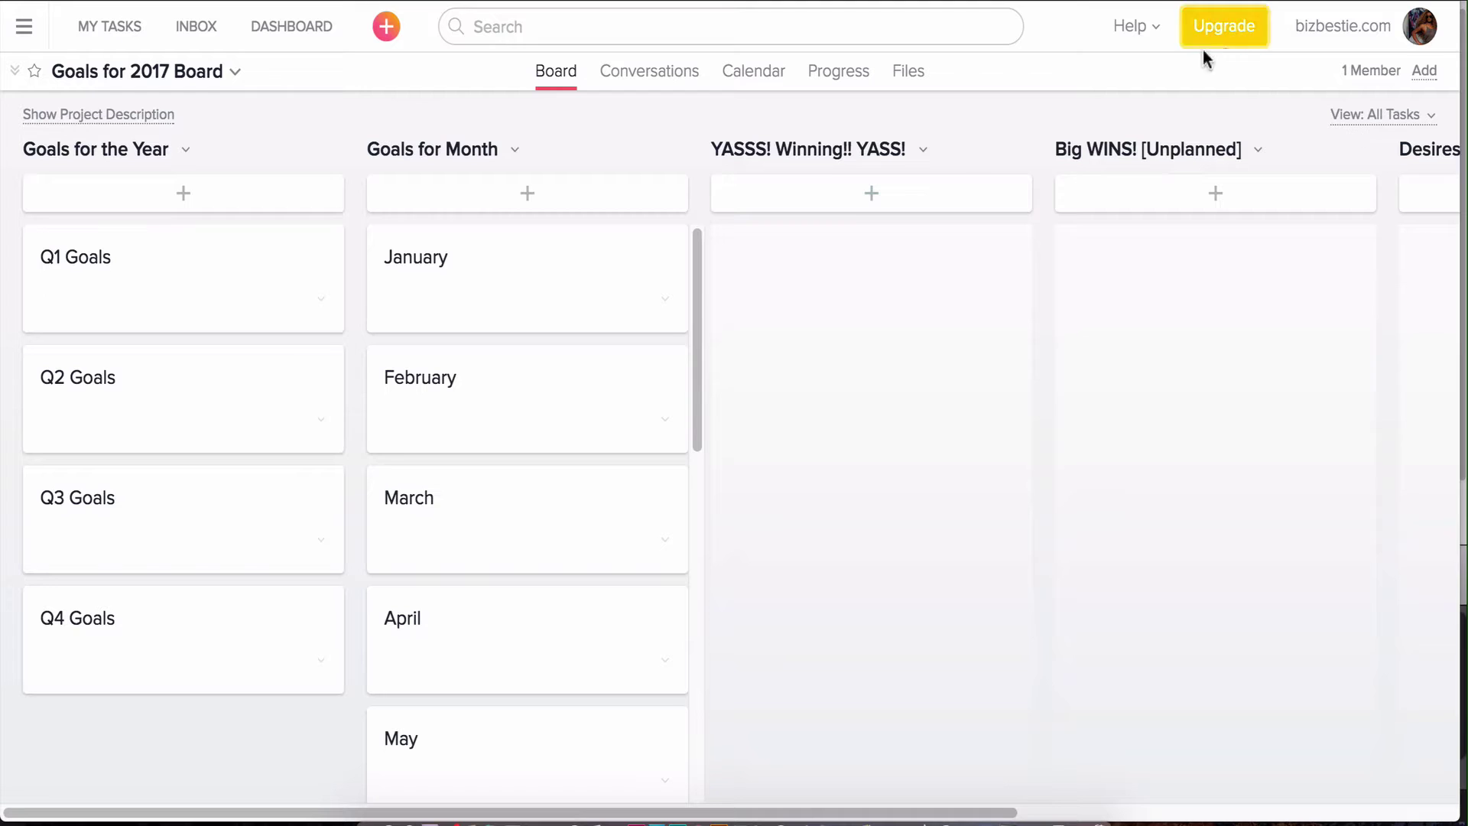
{"action": "left_click", "coordinate": [545, 284]}
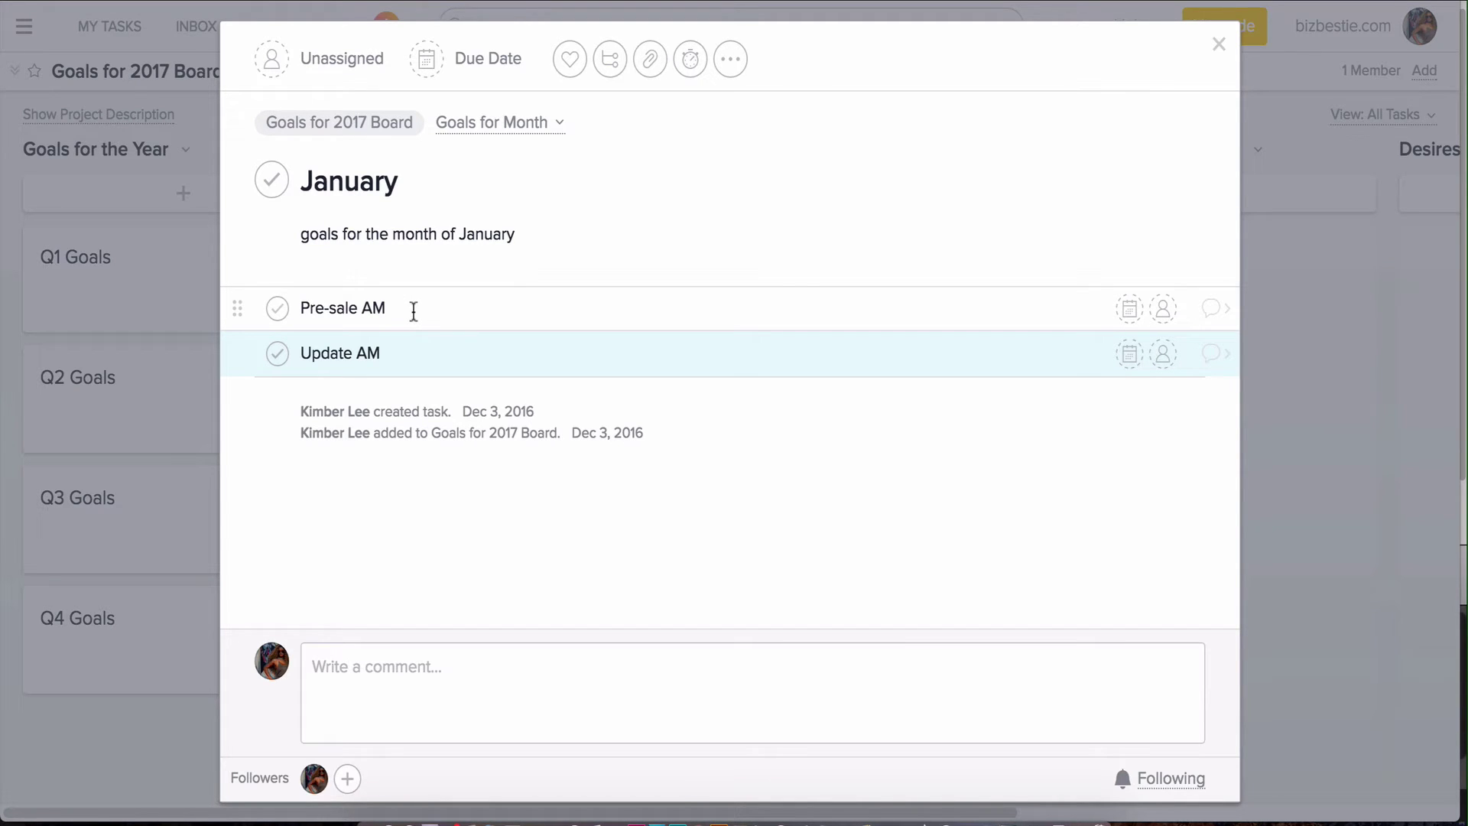
{"action": "left_click", "coordinate": [148, 277]}
{"action": "left_click", "coordinate": [148, 281]}
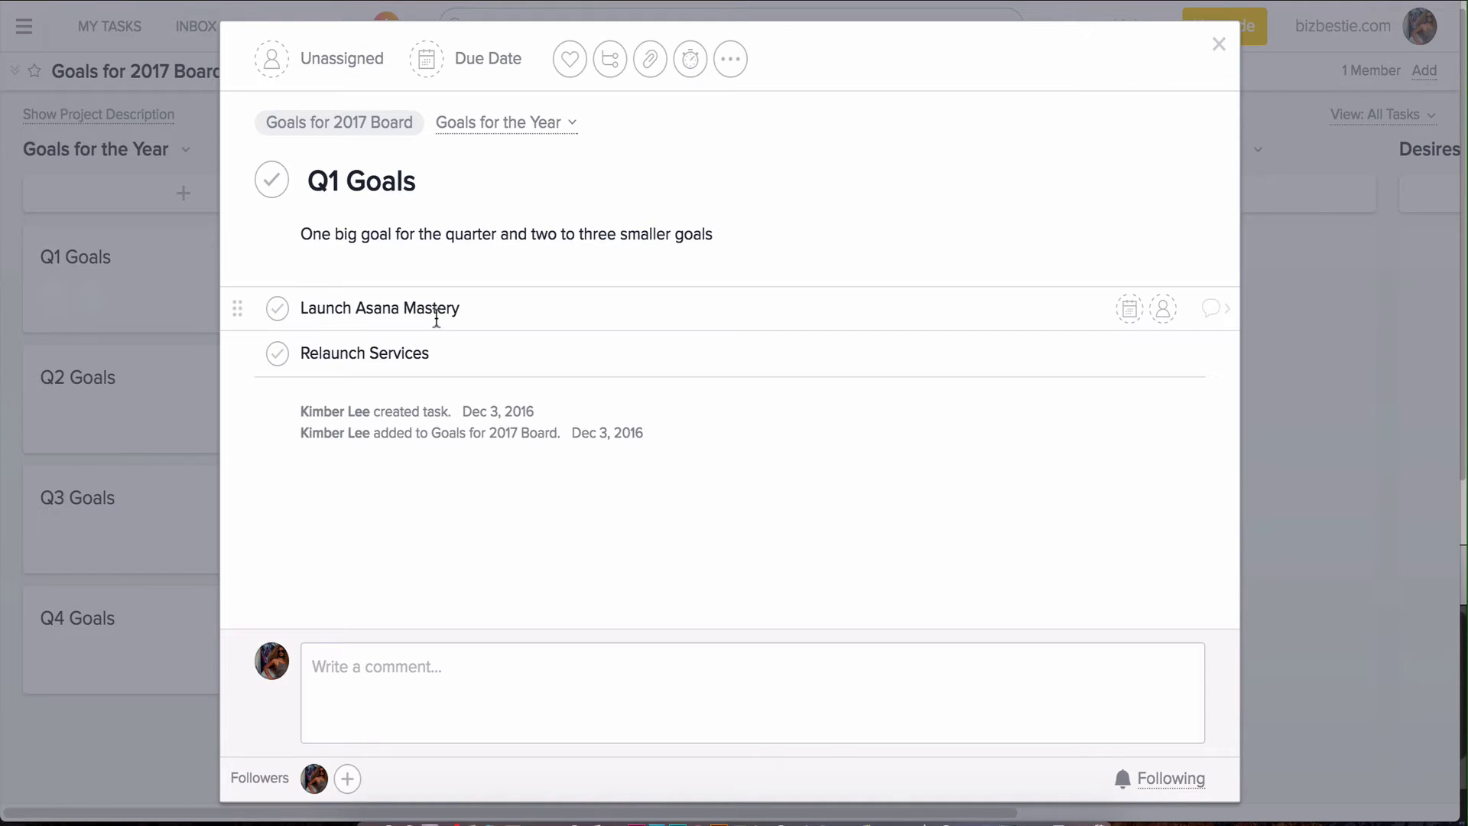
{"action": "left_click", "coordinate": [1219, 45]}
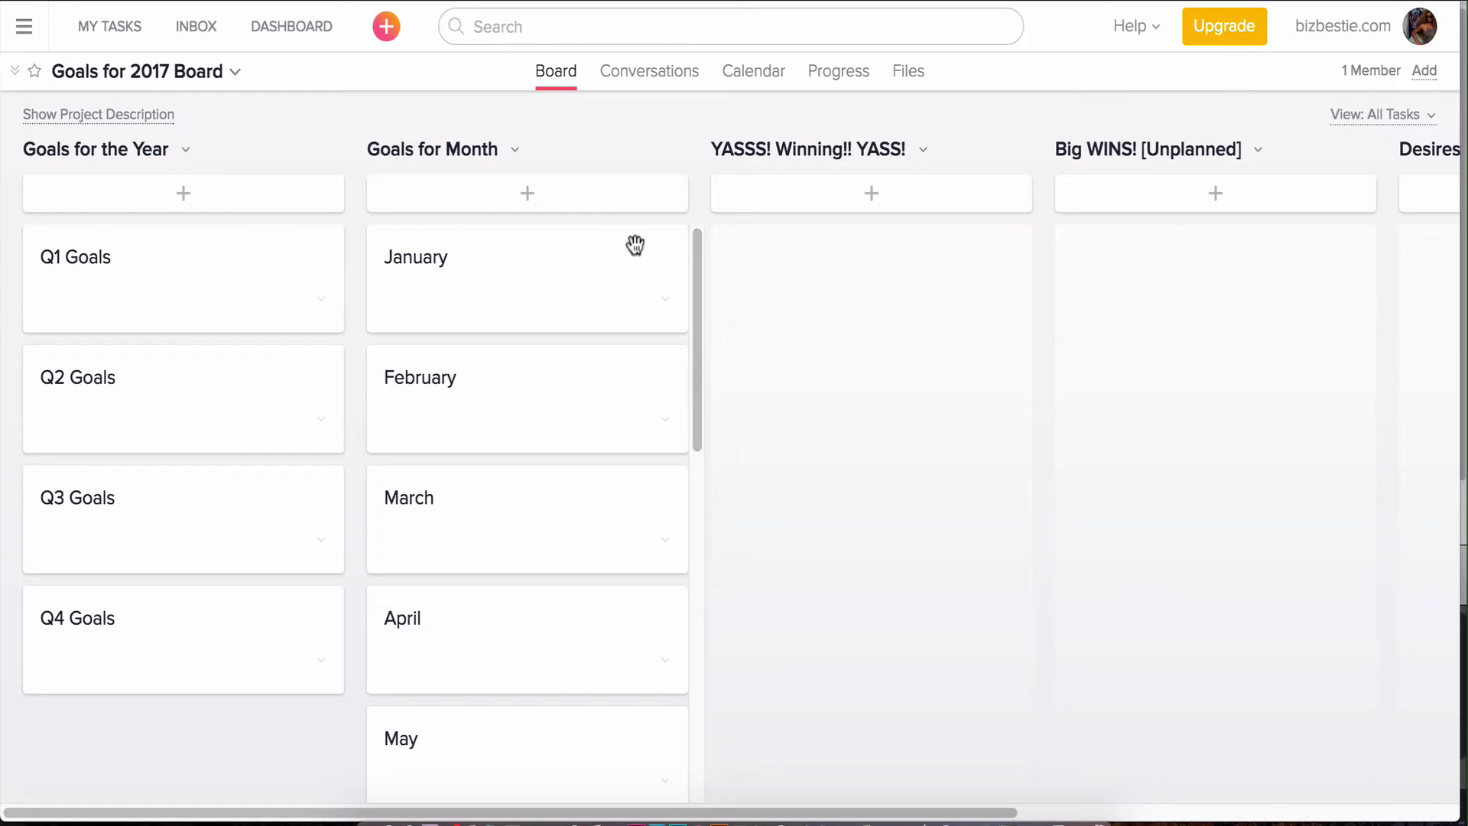
Mark the January card complete along with its Pre-sale AM and Update AM subtasks
{"action": "left_click", "coordinate": [634, 244]}
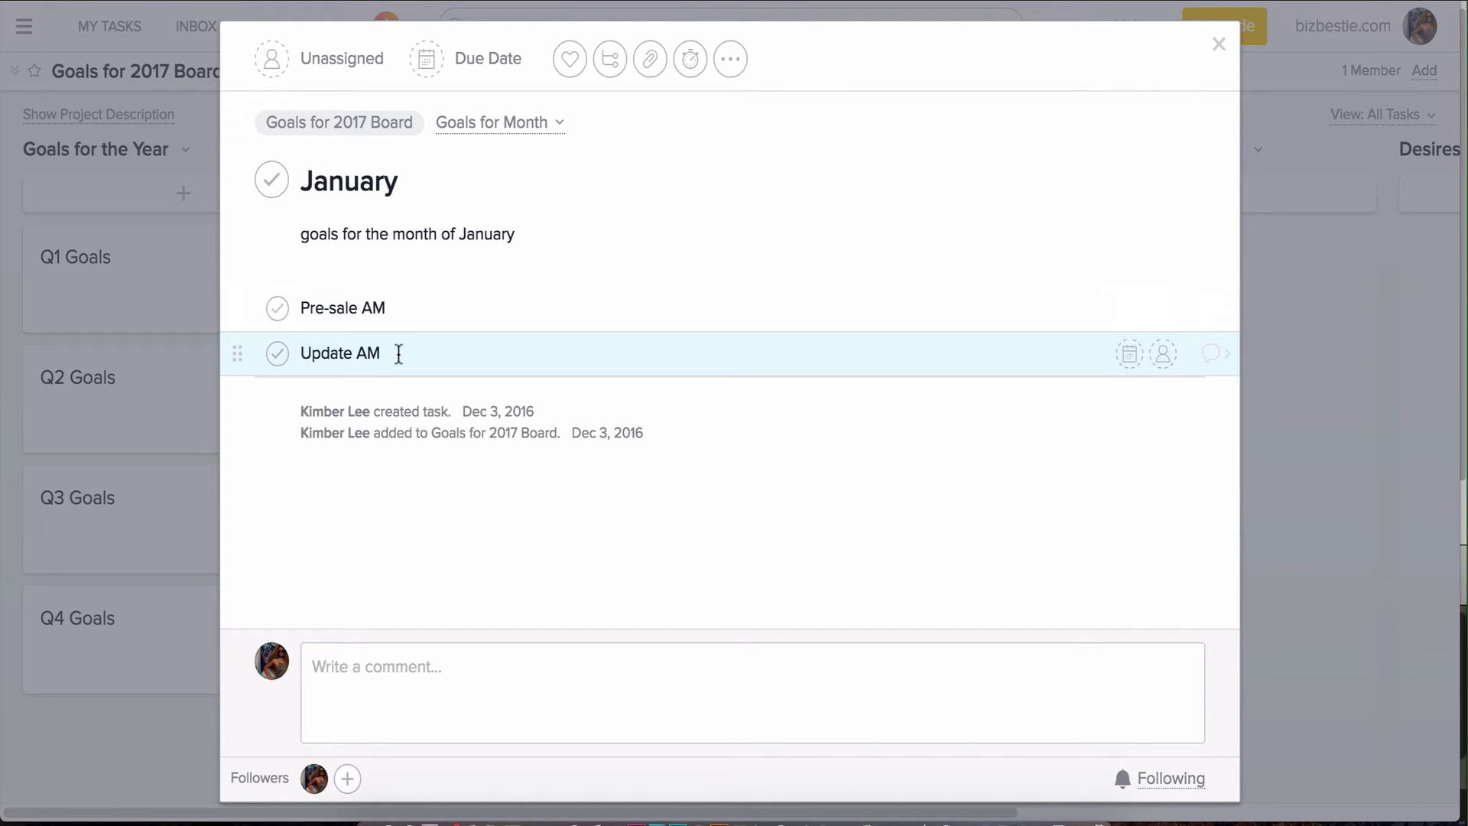
{"action": "left_click", "coordinate": [277, 309]}
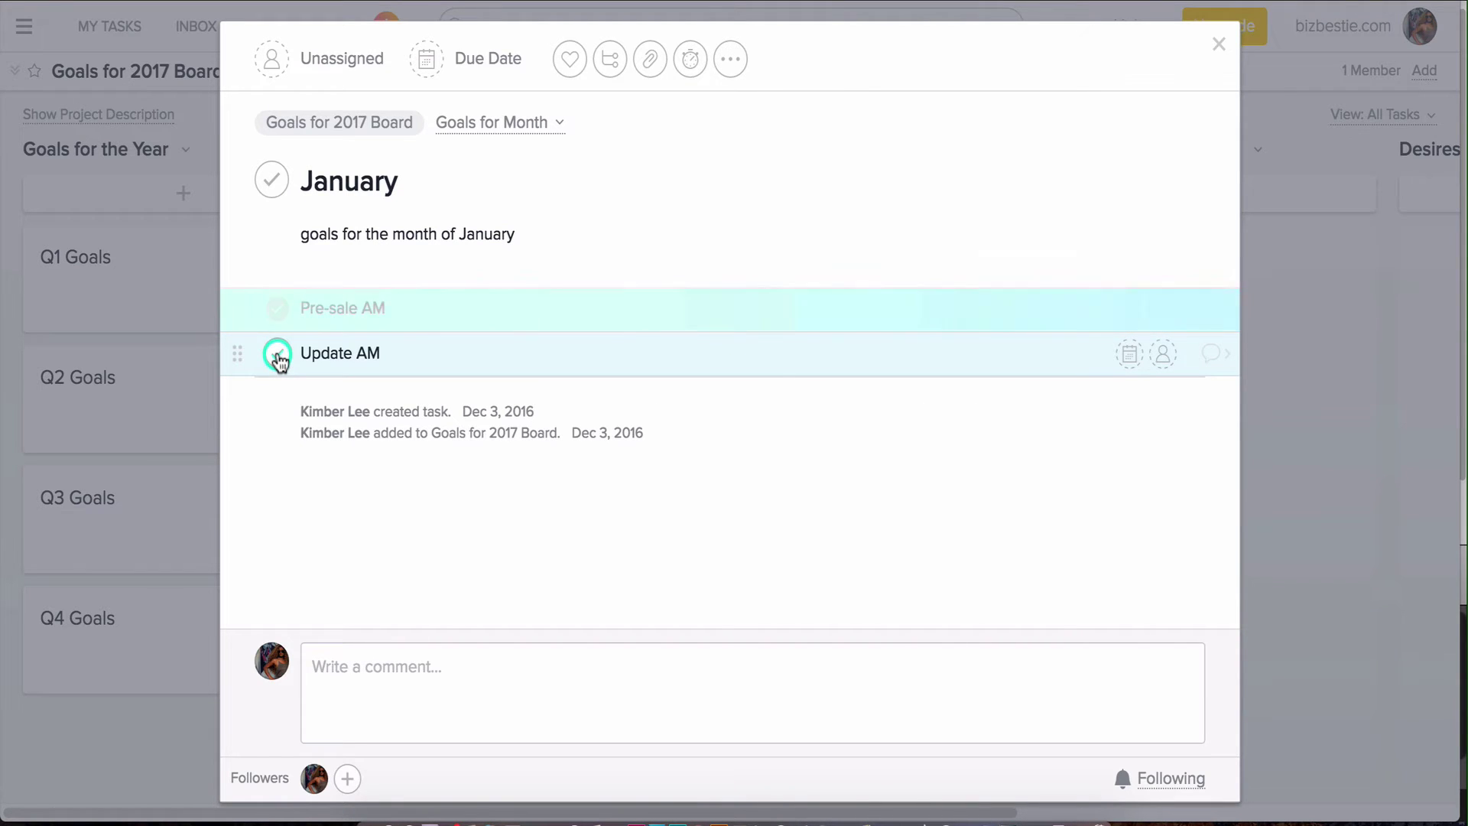
{"action": "left_click", "coordinate": [277, 354]}
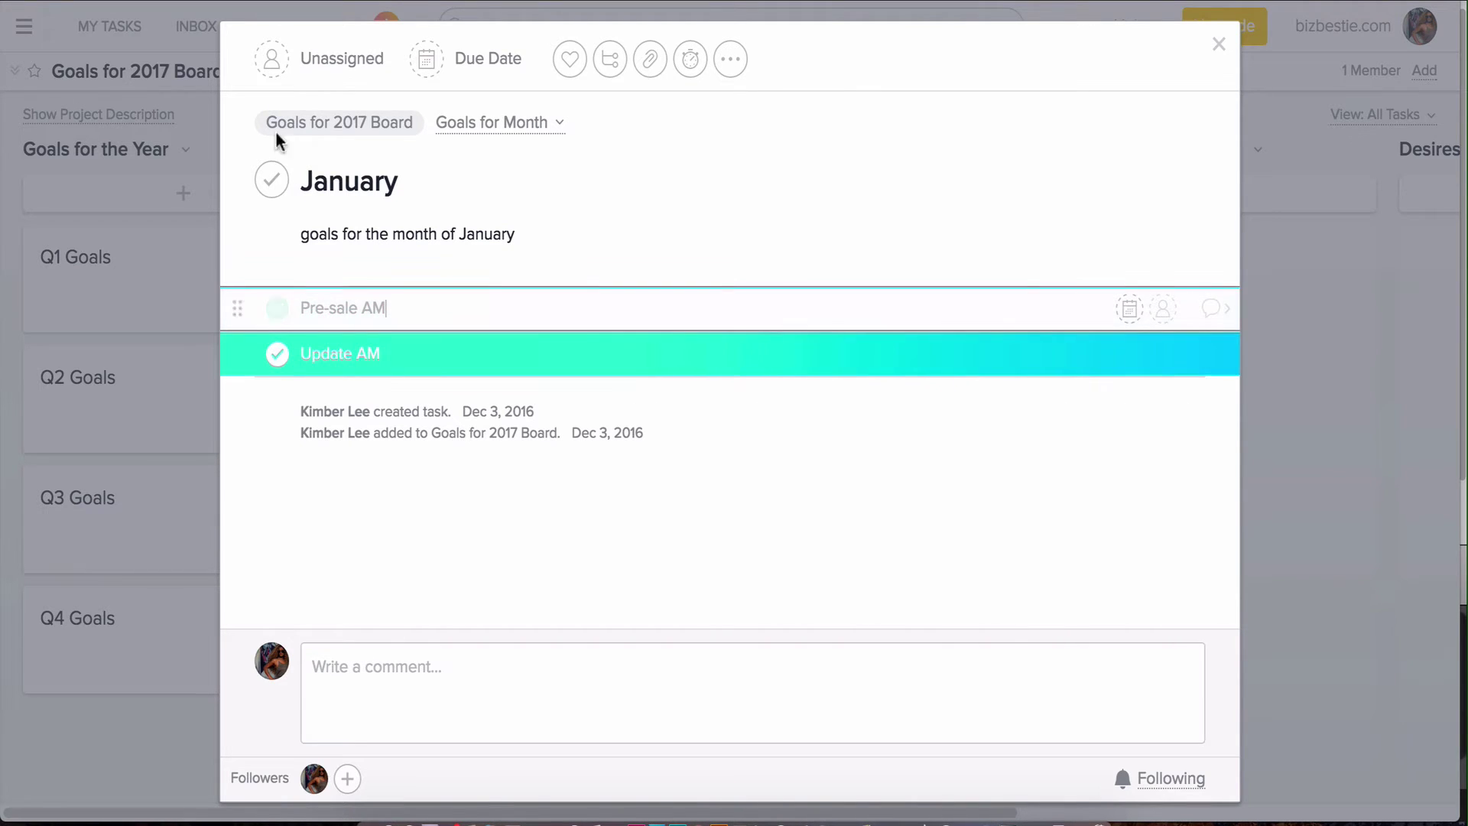
{"action": "left_click", "coordinate": [272, 184]}
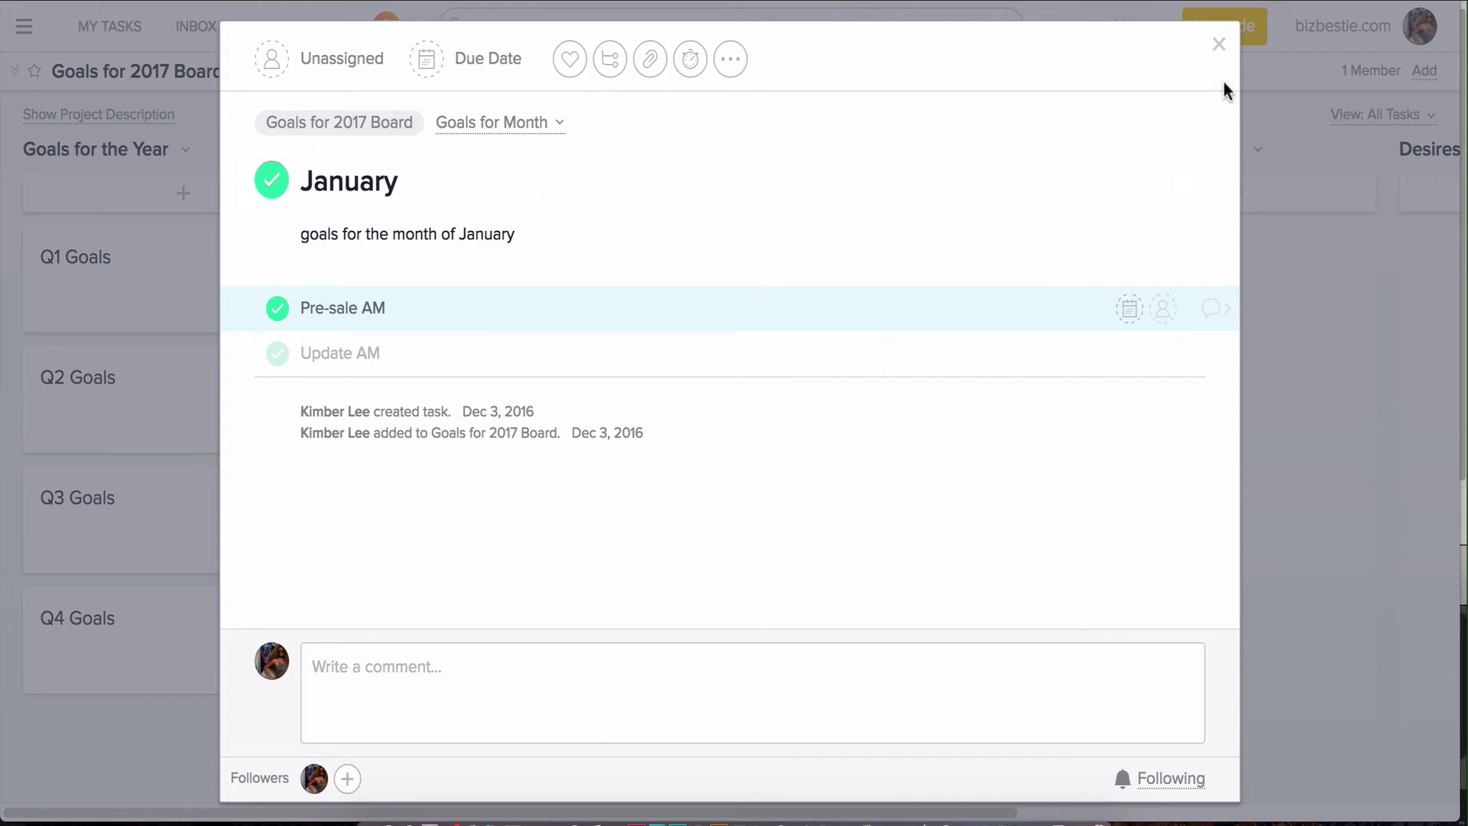
{"action": "left_click", "coordinate": [1218, 47]}
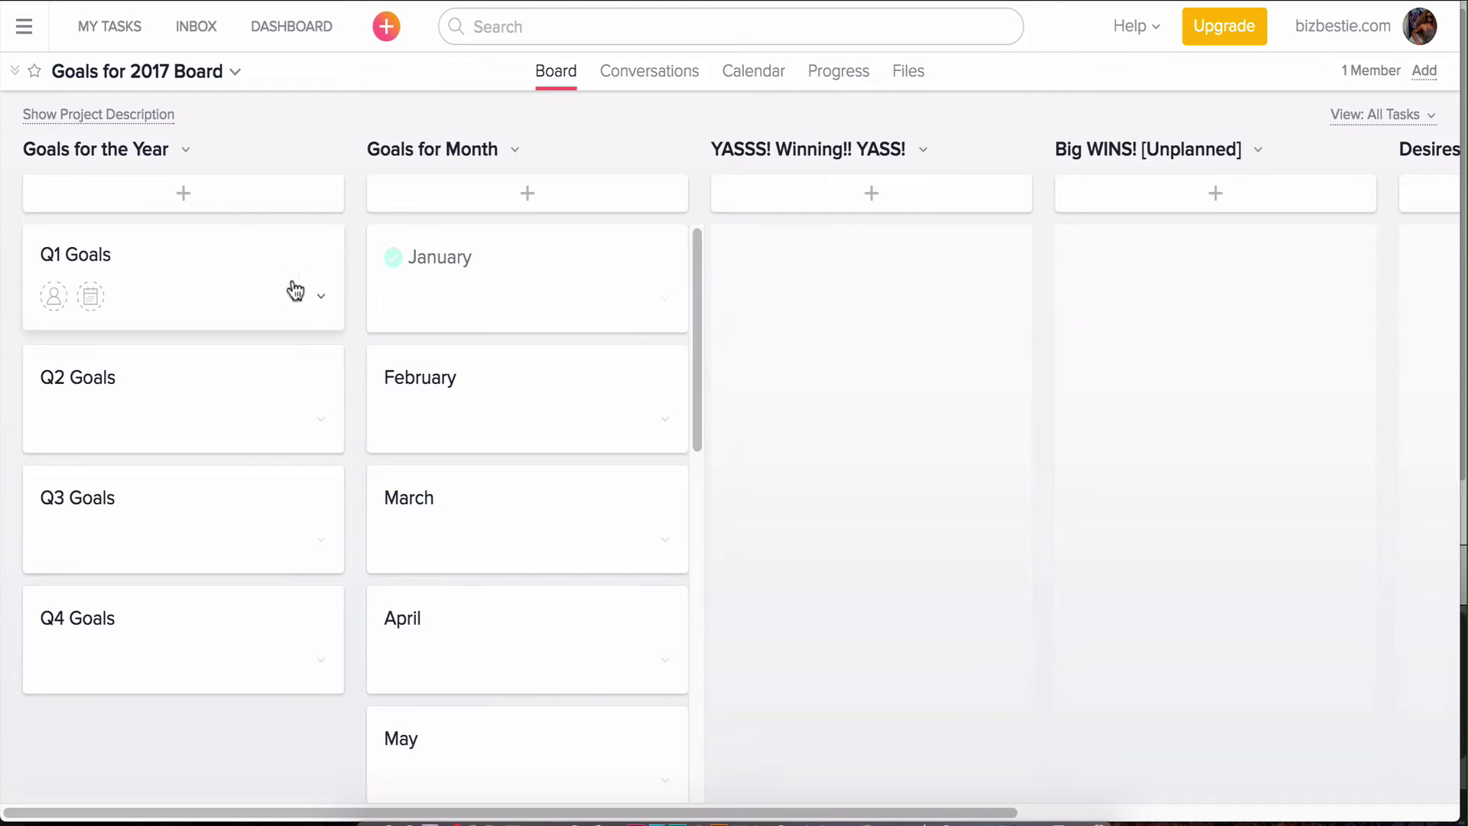
Compare the February card's monthly subtasks with the goals listed in the Q1 Goals card
{"action": "left_click", "coordinate": [501, 398]}
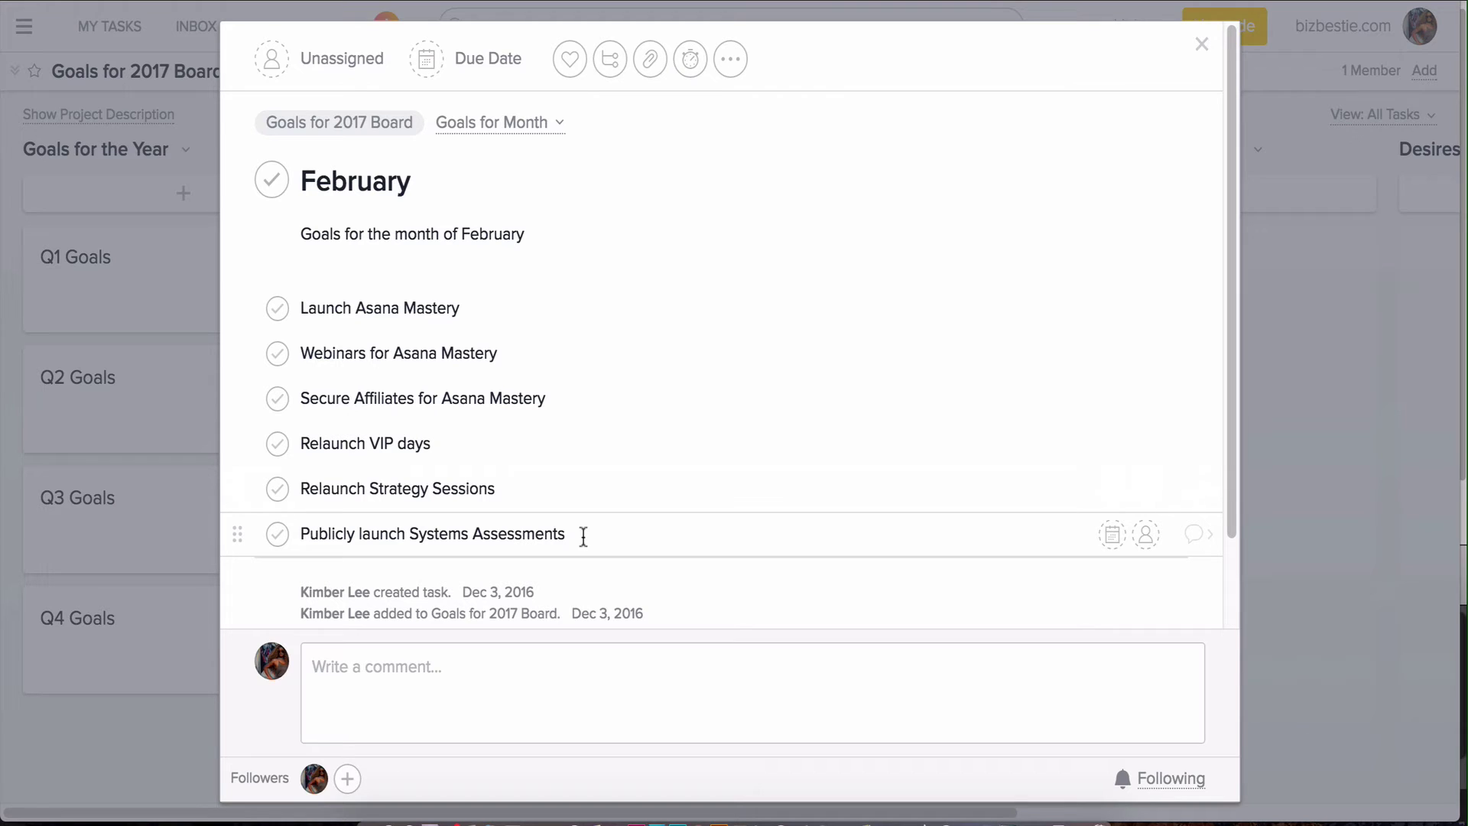
{"action": "left_click", "coordinate": [106, 256]}
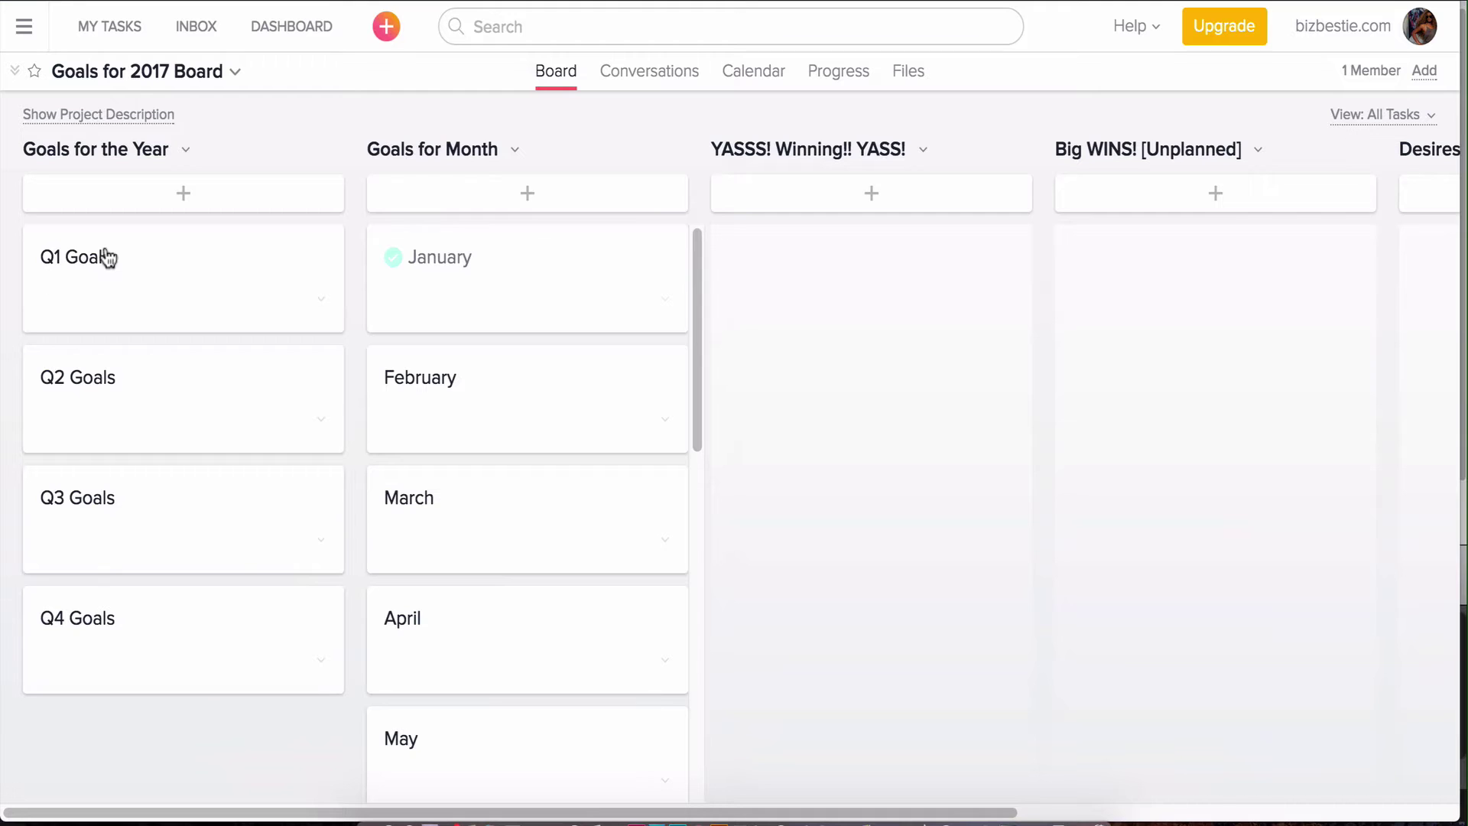
{"action": "left_click", "coordinate": [141, 263]}
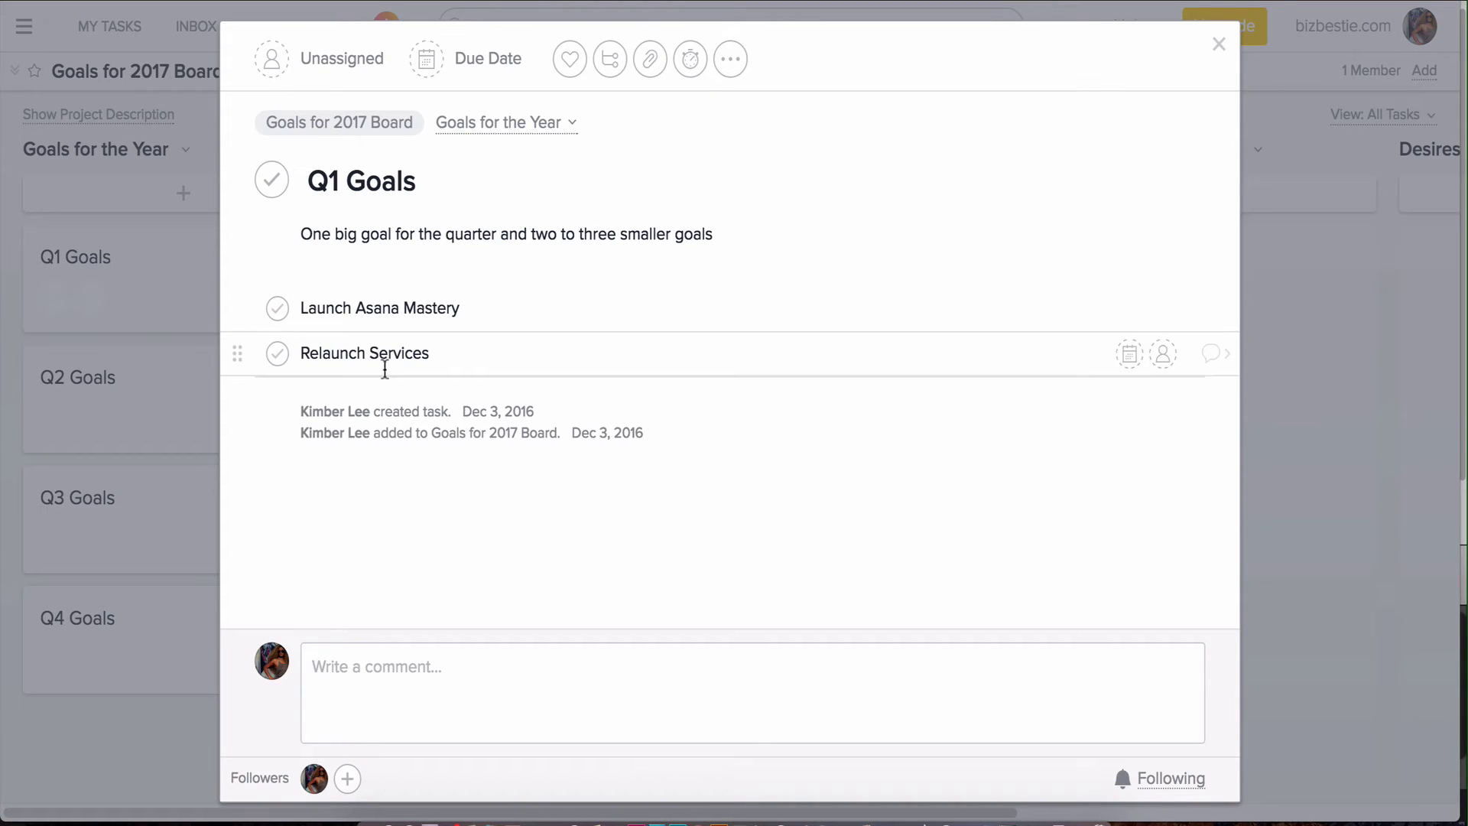
{"action": "left_click", "coordinate": [1221, 47]}
{"action": "left_click", "coordinate": [523, 374]}
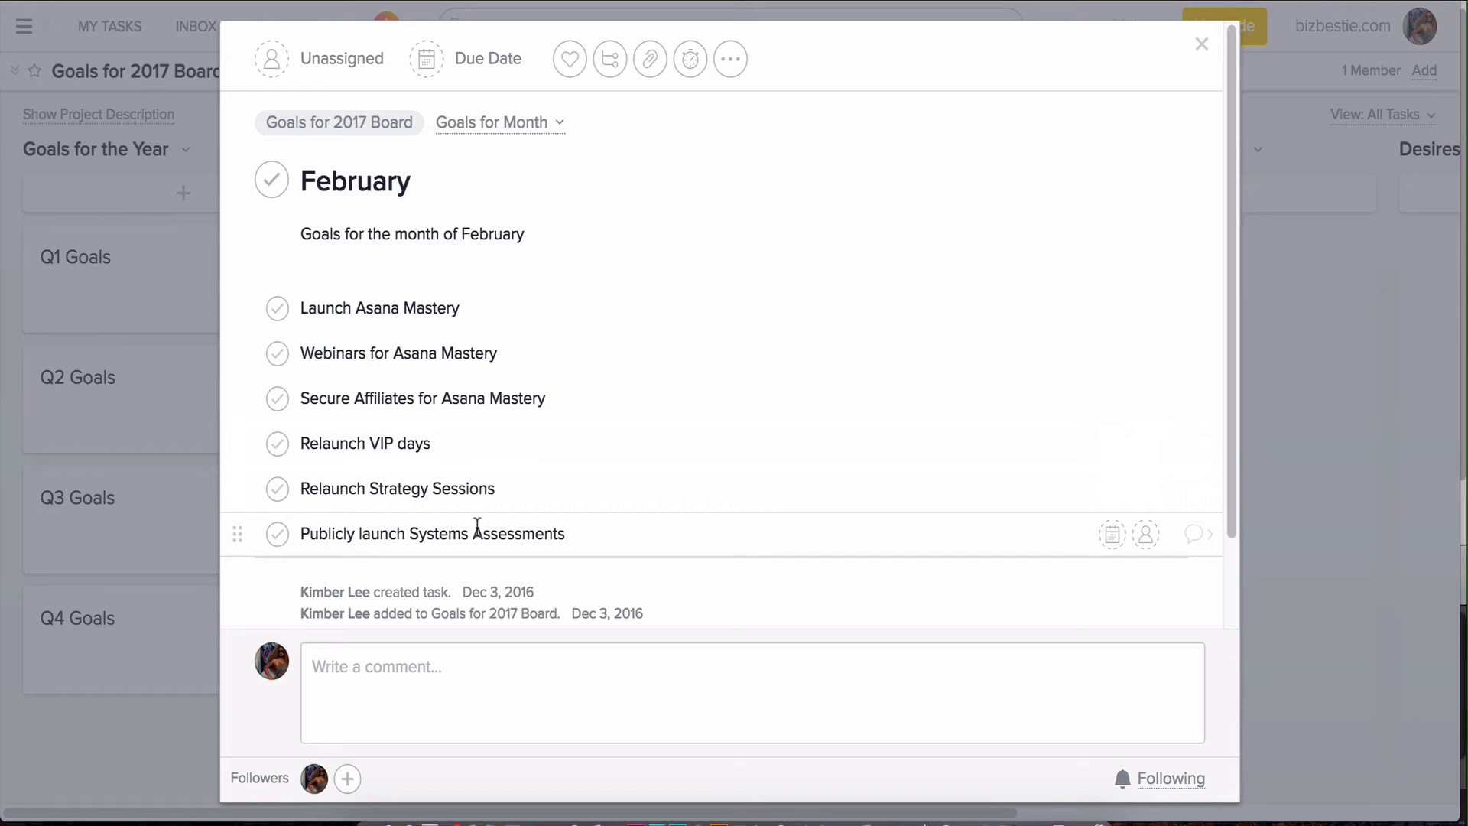
{"action": "left_click", "coordinate": [1201, 43]}
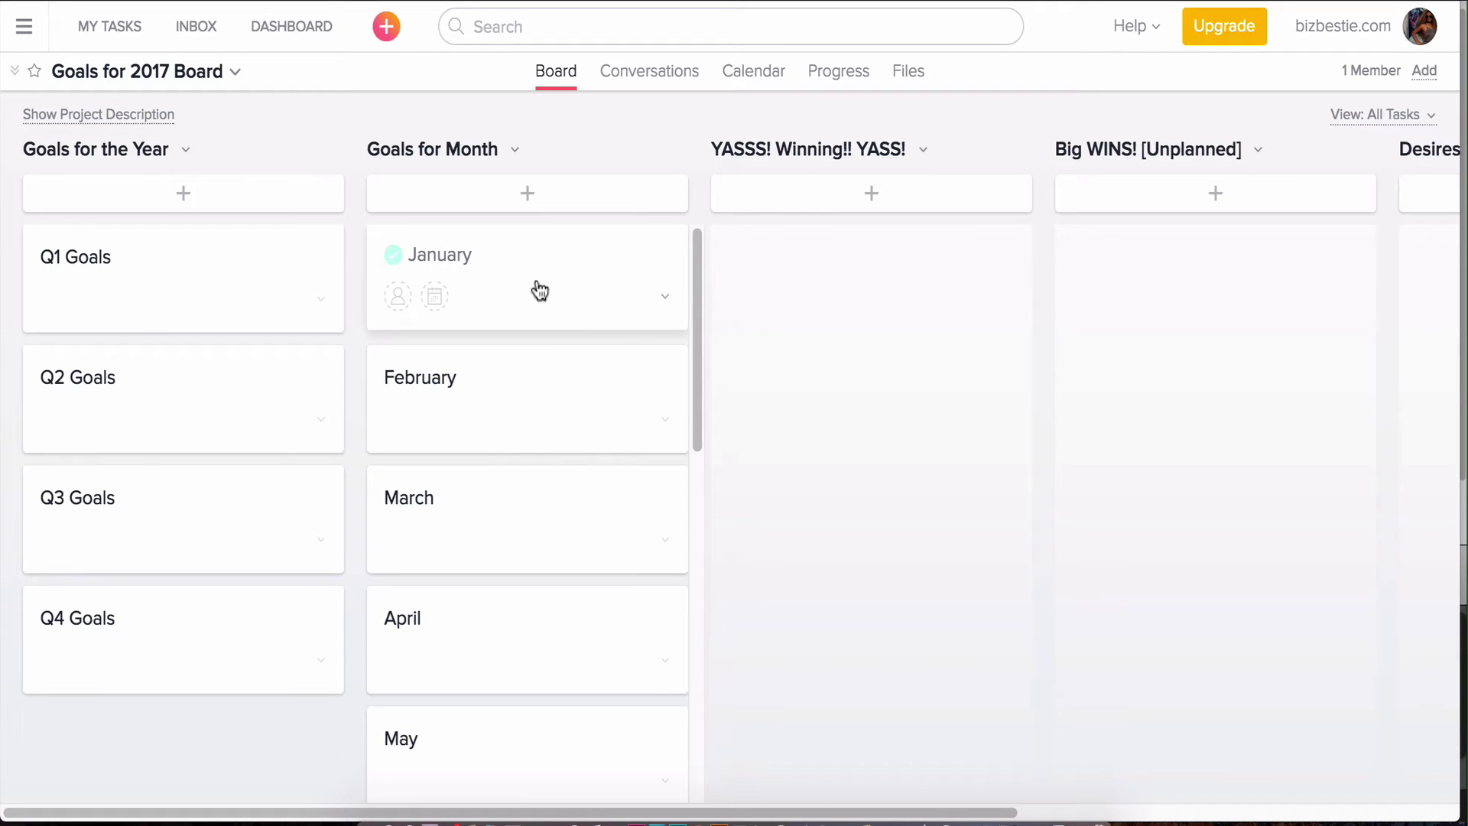
Move the January card to YASSS! Winning!! YASS! and add a "Collab with Oprah" card to Big WINS! [Unplanned]
{"action": "left_click_drag", "start_coordinate": [539, 291], "coordinate": [875, 281]}
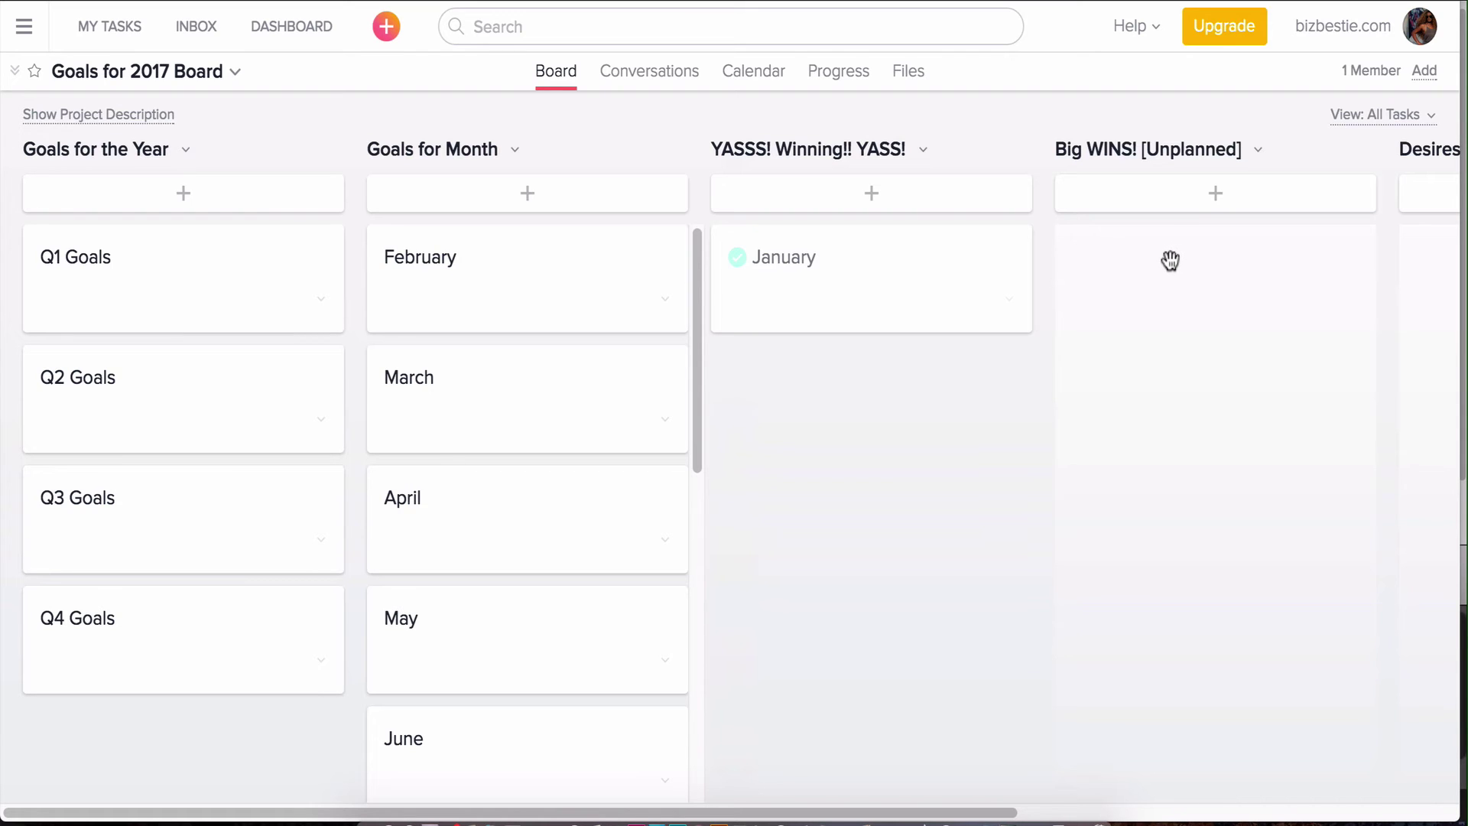
{"action": "left_click", "coordinate": [1143, 216]}
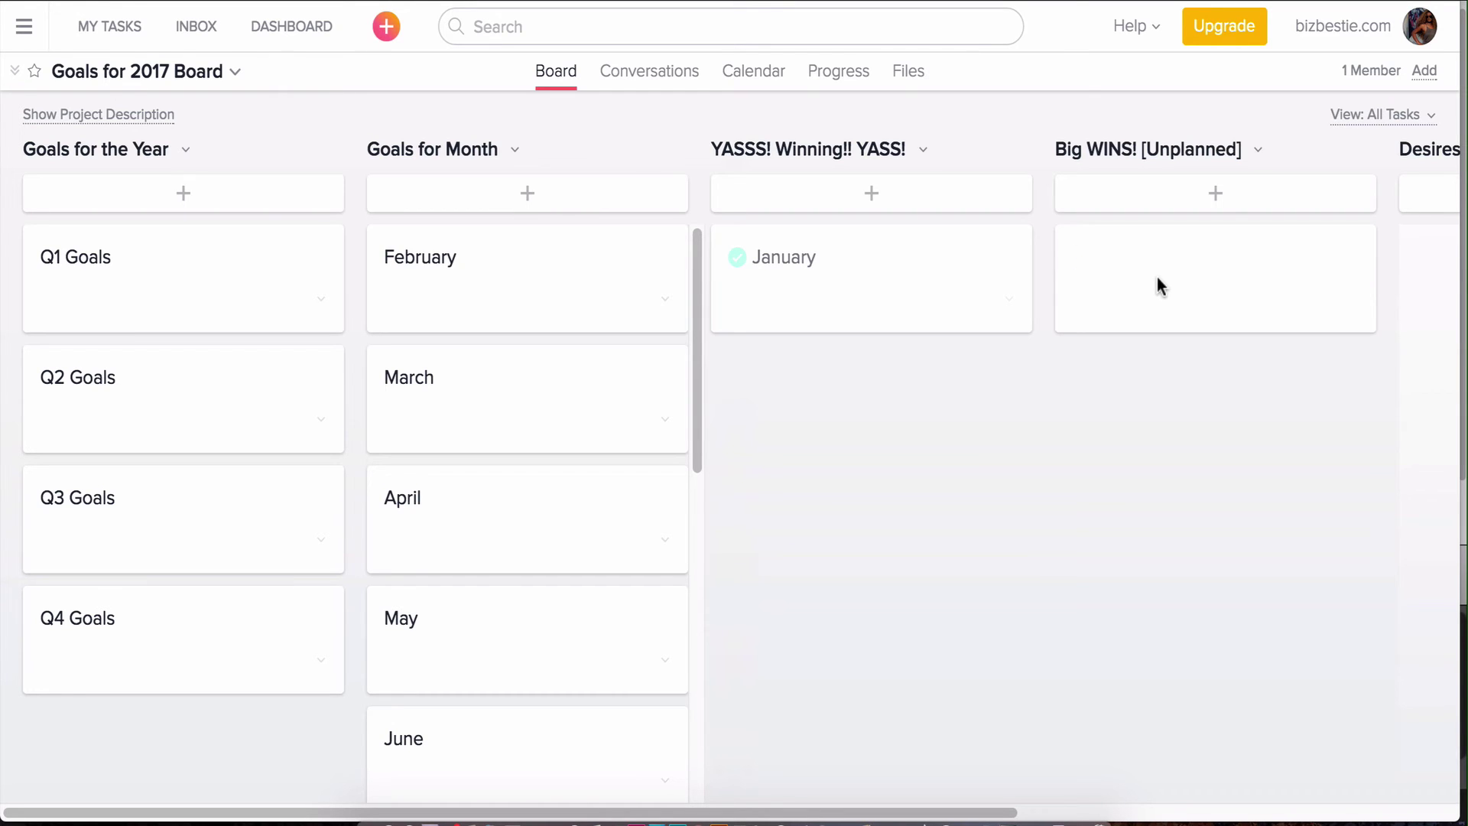
{"action": "type", "text": "Collab with Oprah"}
{"action": "key", "text": "Return"}
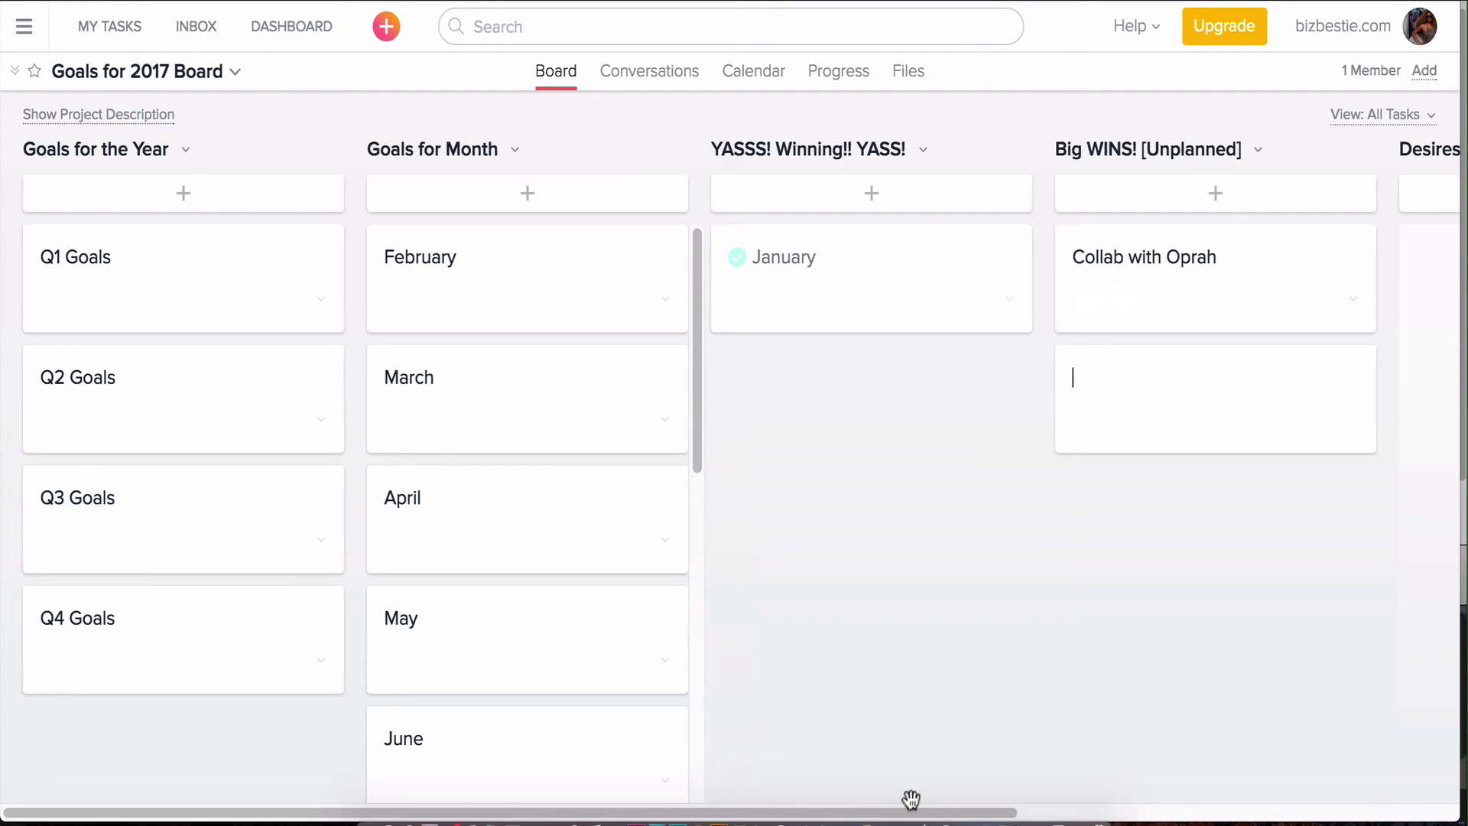
Add the cards "Membership program" and "Quarterly vacations" to the Desires for Next Year column
{"action": "left_click_drag", "start_coordinate": [910, 809], "coordinate": [1294, 766]}
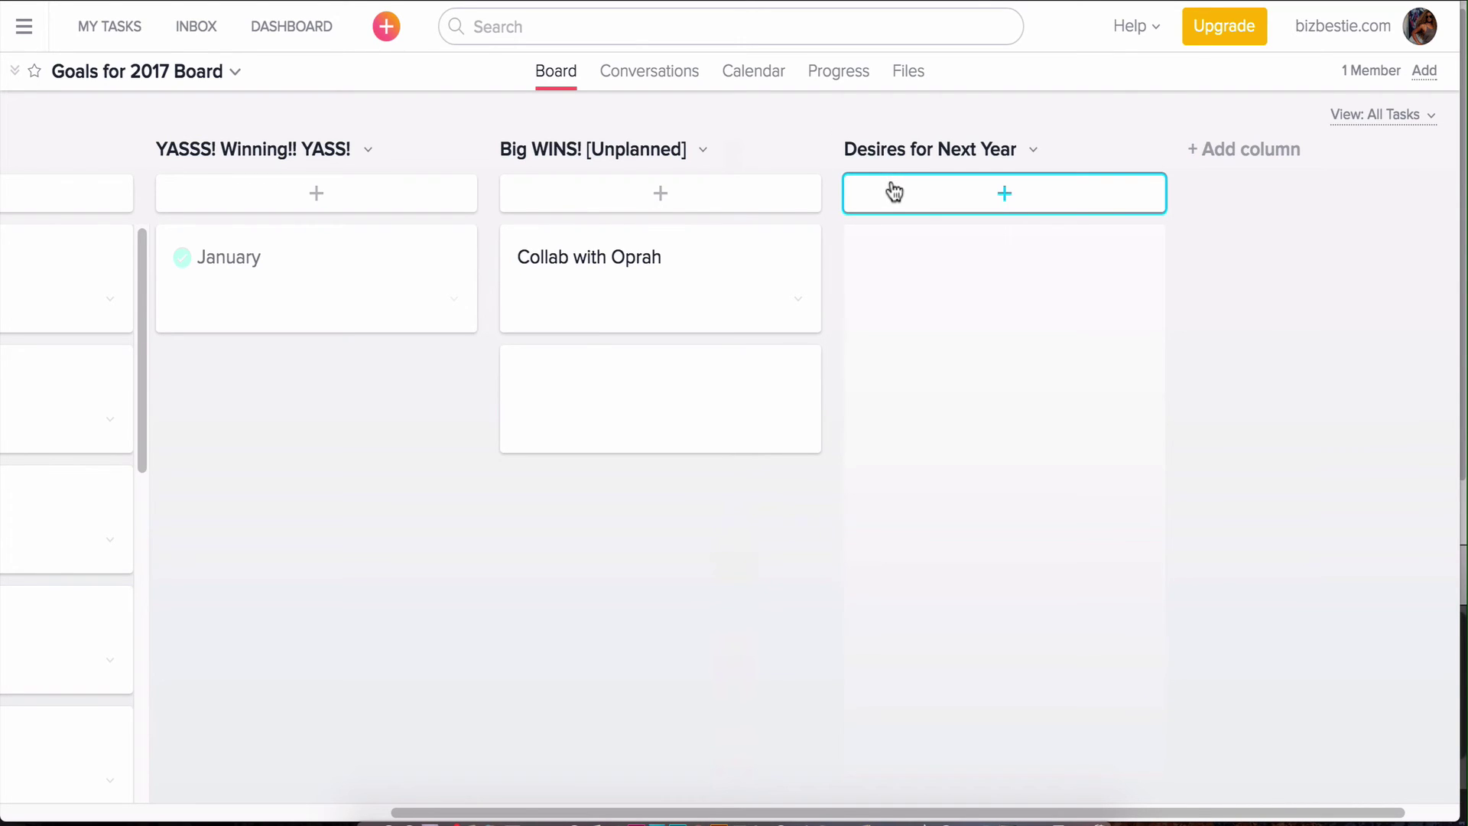
{"action": "left_click_drag", "start_coordinate": [955, 812], "coordinate": [823, 768]}
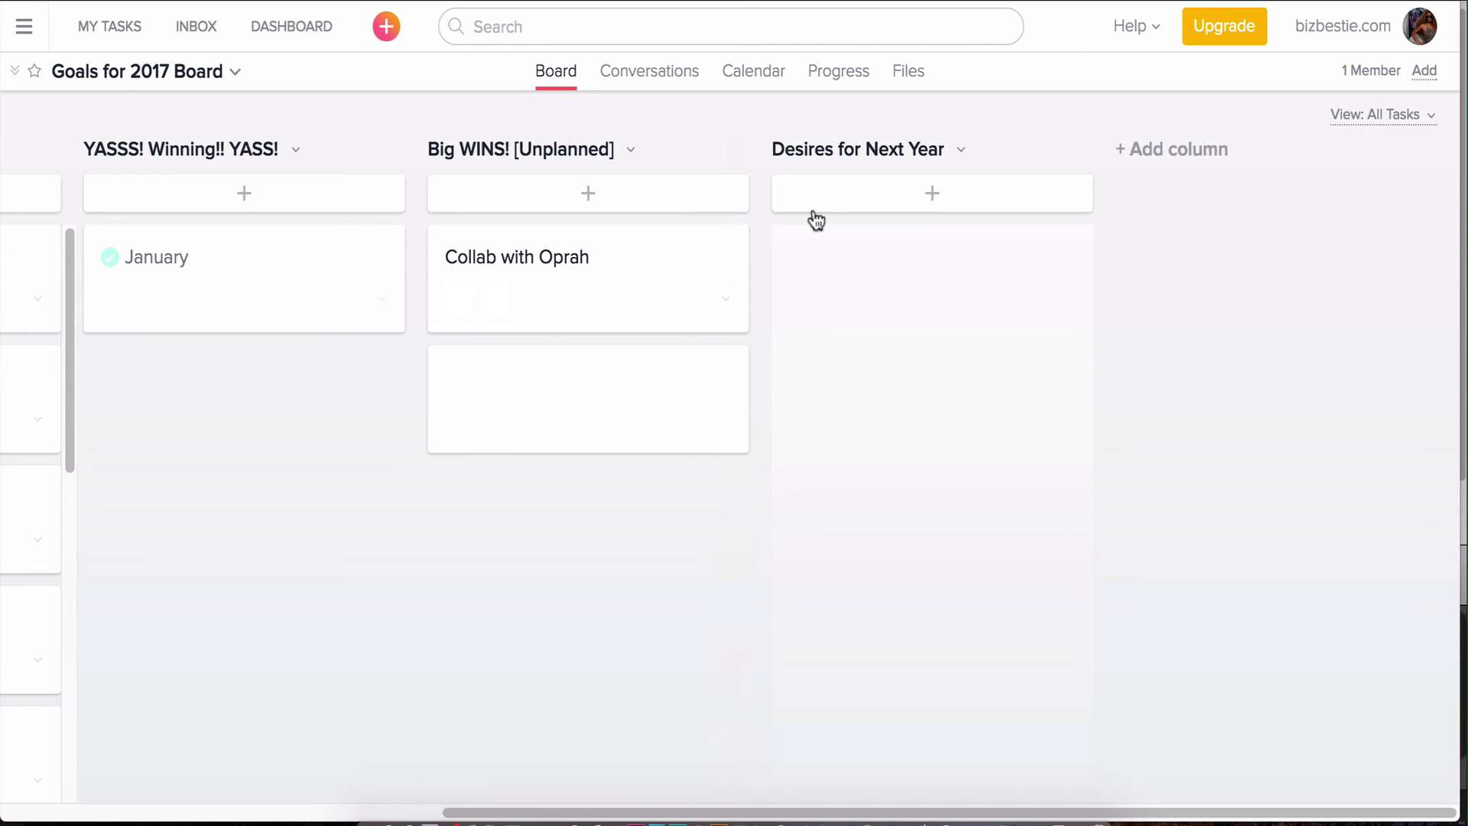
{"action": "left_click", "coordinate": [870, 205]}
{"action": "type", "text": "Me"}
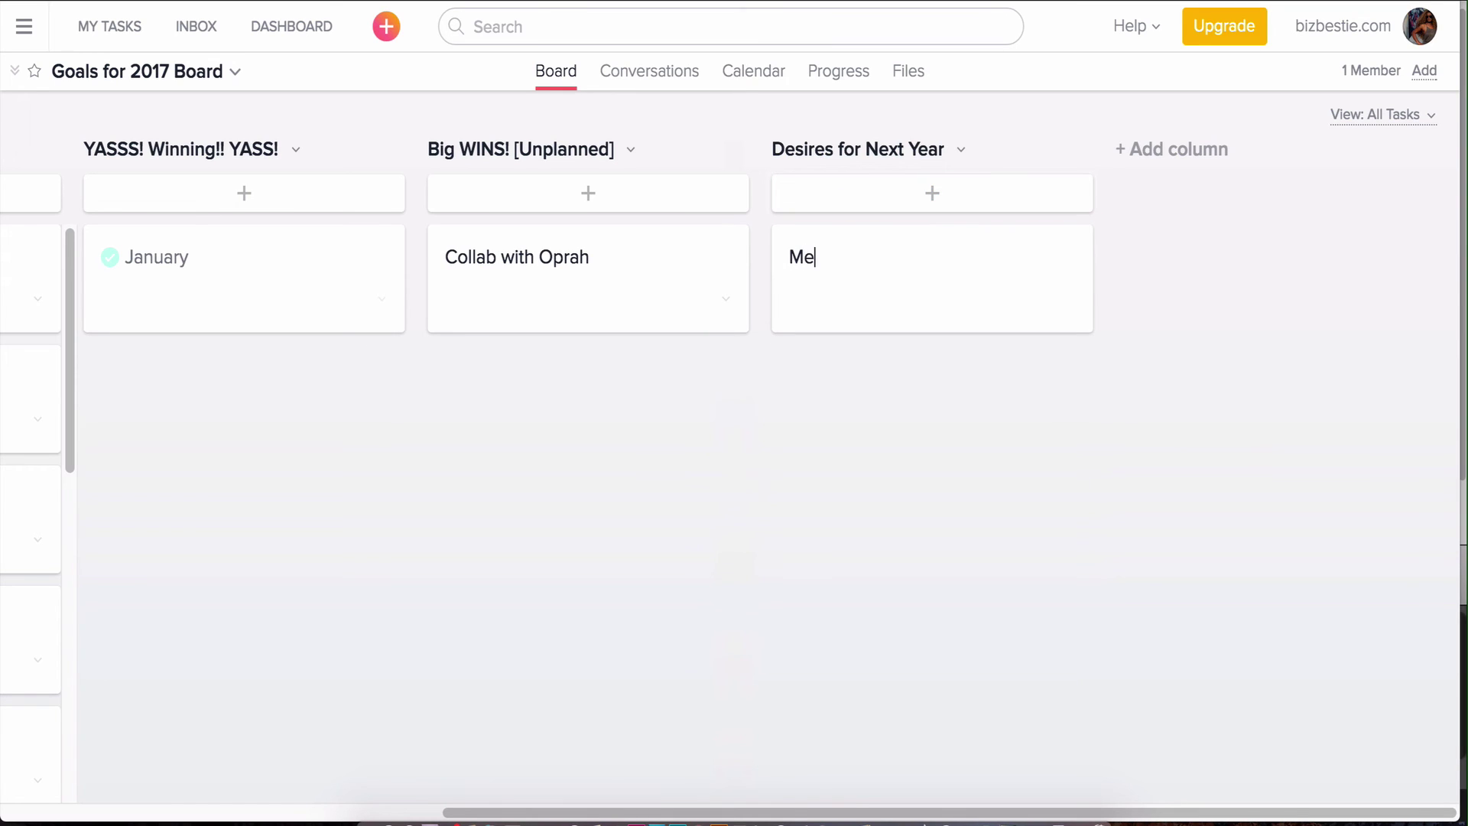
{"action": "type", "text": "mbership progra"}
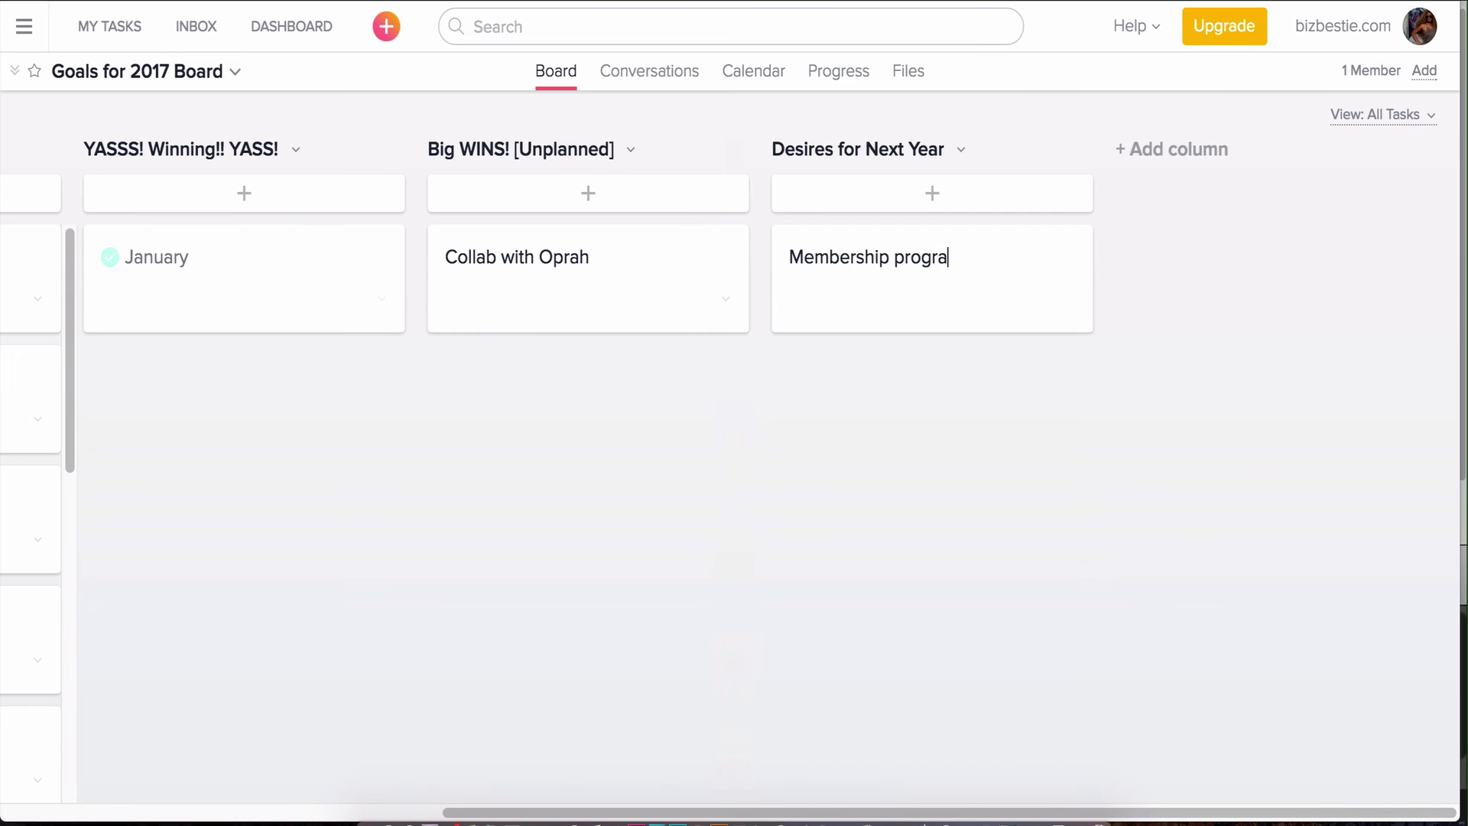
{"action": "type", "text": "m"}
{"action": "key", "text": "Return"}
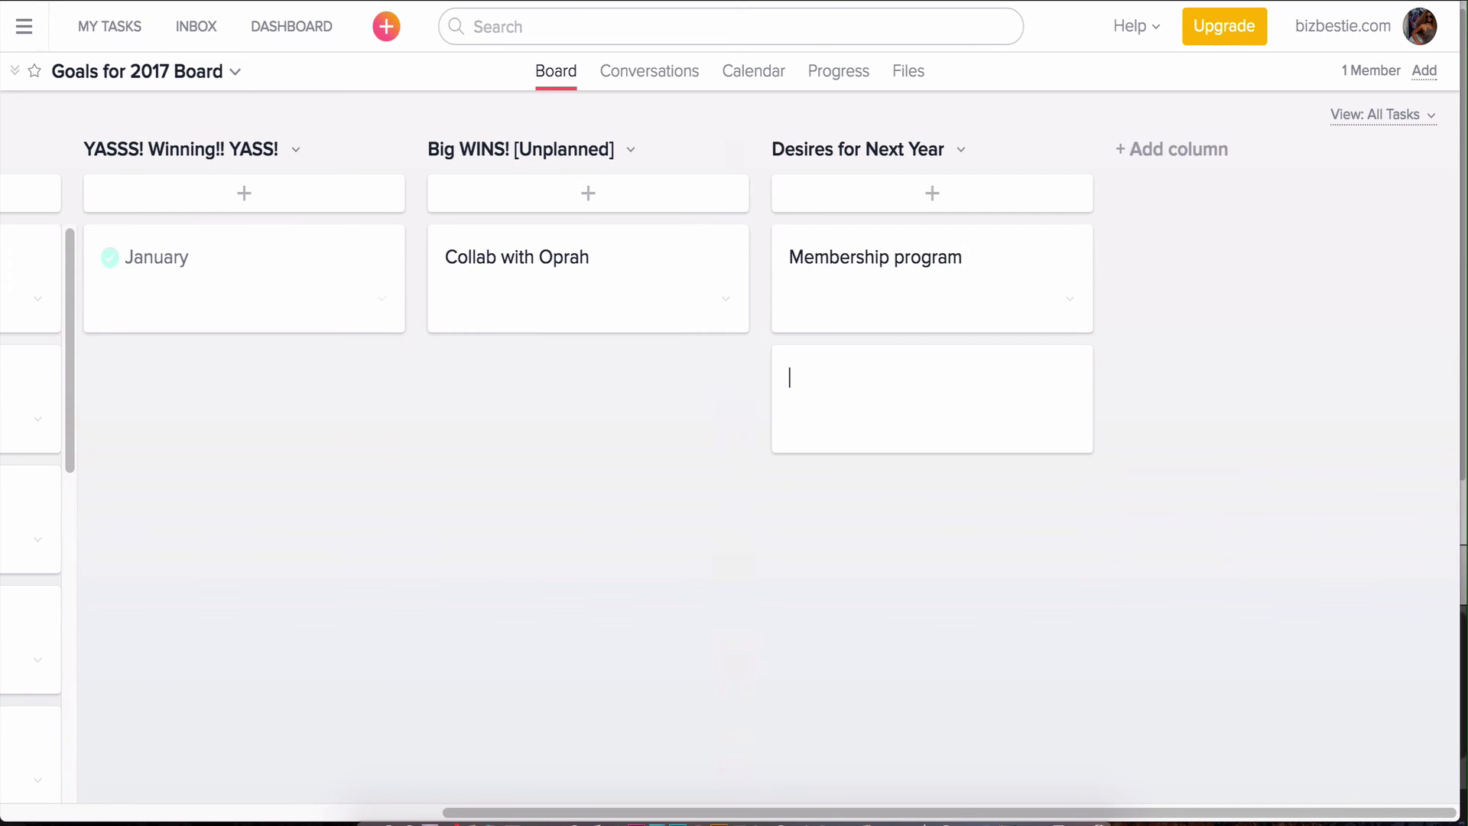
{"action": "type", "text": "Quarterly vaca"}
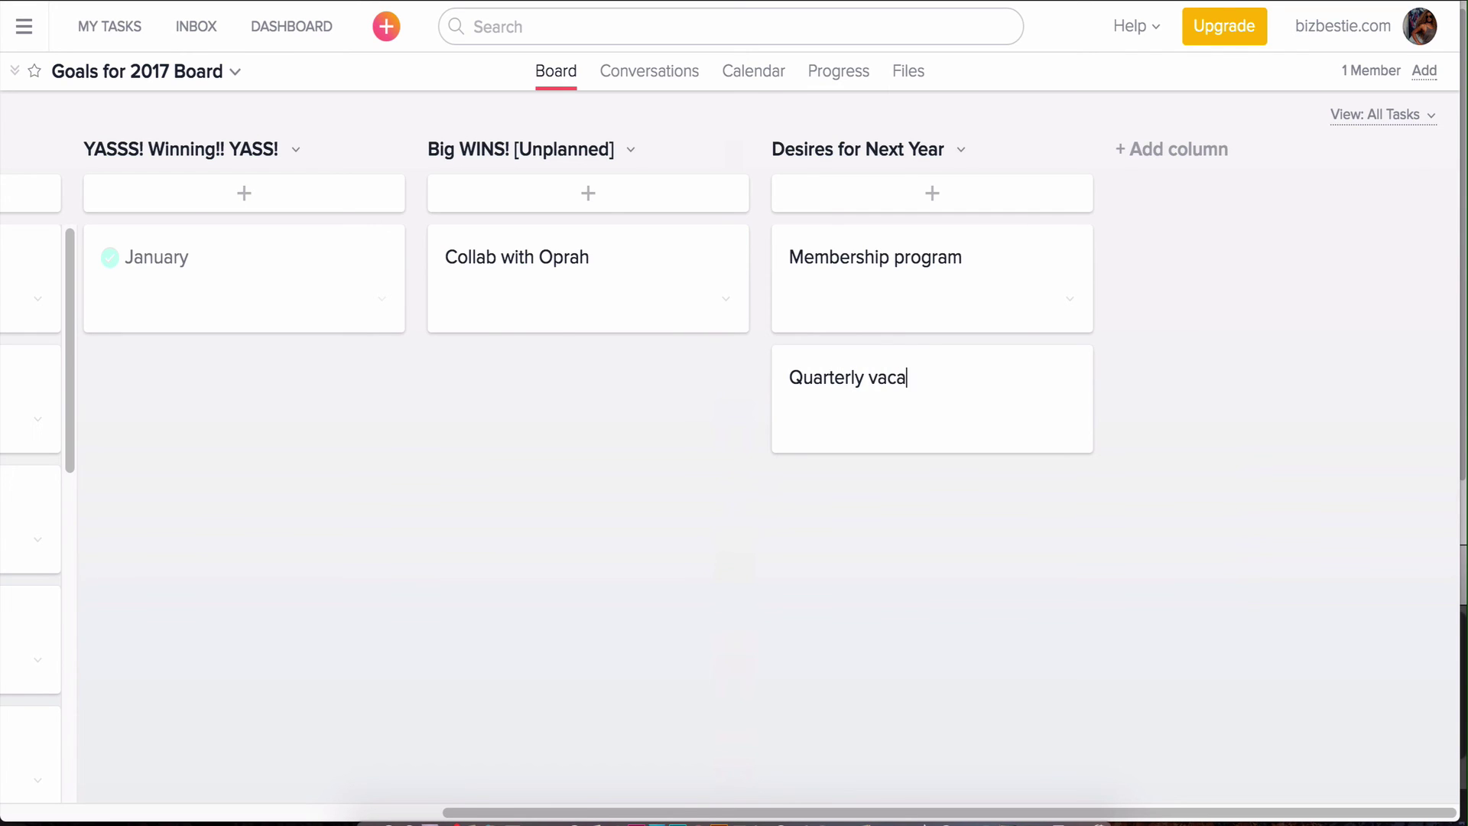
{"action": "type", "text": "tions"}
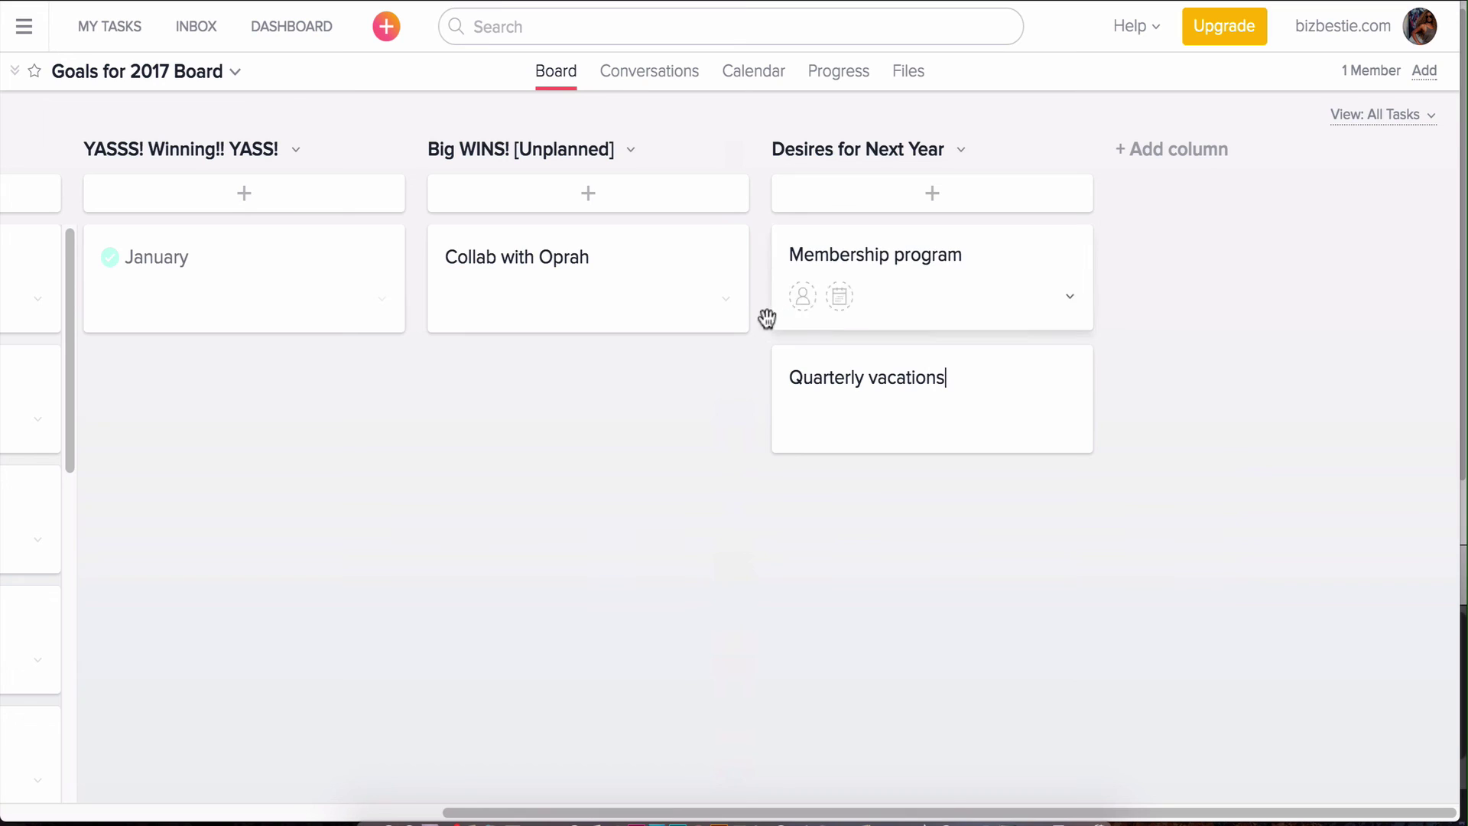